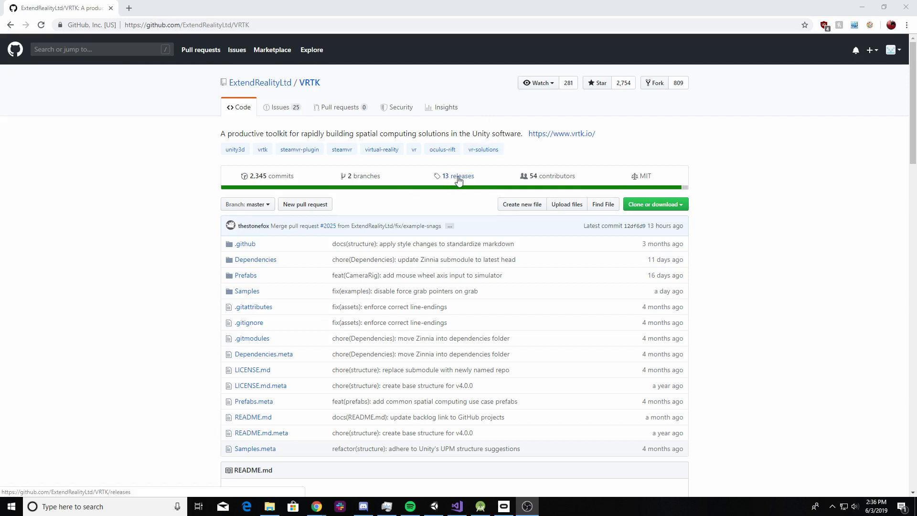
Step: Download the zip source code of VRTK release Version 3.3.0 from the GitHub repository
{"action": "left_click", "coordinate": [459, 181]}
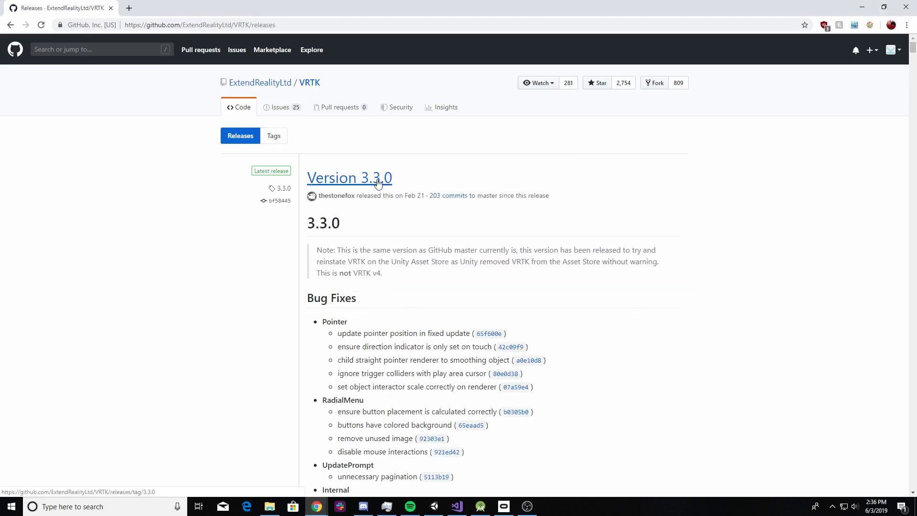
{"action": "left_click", "coordinate": [377, 183]}
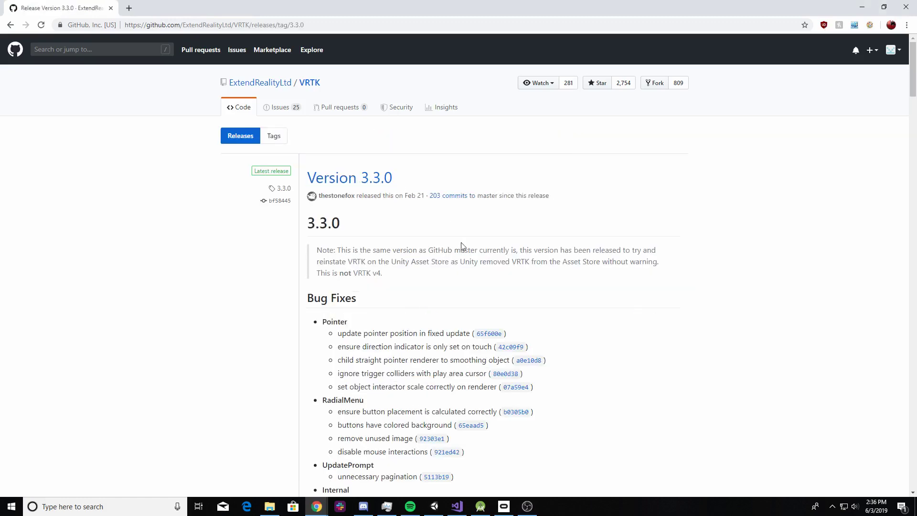
{"action": "scroll", "coordinate": [368, 211], "scroll_direction": "down", "scroll_amount": 20}
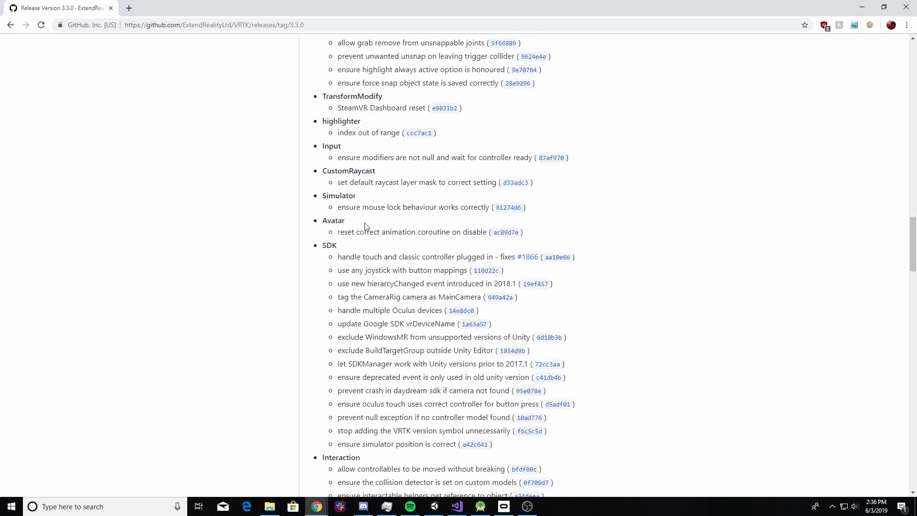
{"action": "scroll", "coordinate": [366, 226], "scroll_direction": "down", "scroll_amount": 20}
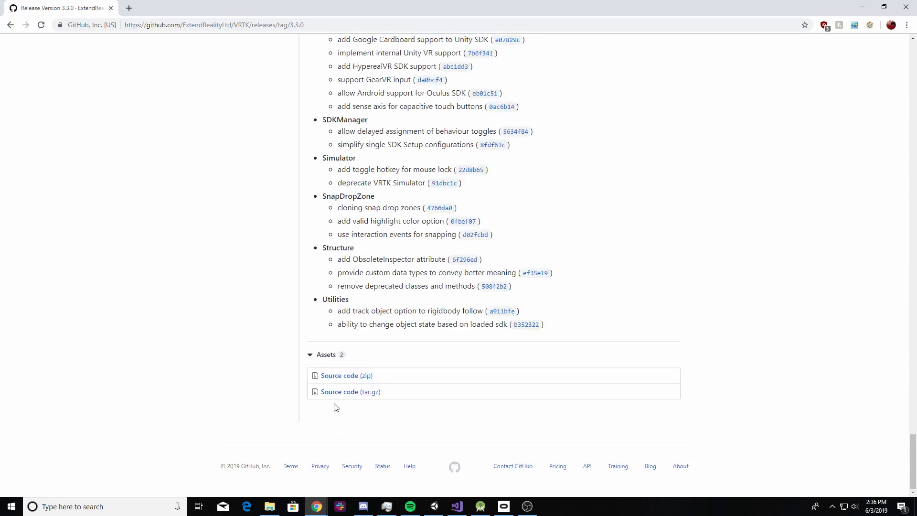
{"action": "left_click", "coordinate": [339, 376]}
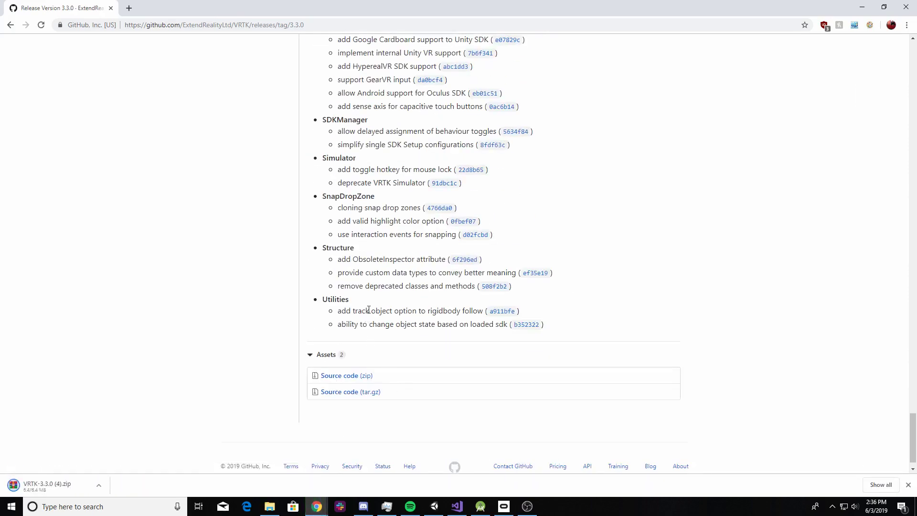
Step: Switch to Unity Hub by searching for it in Windows
{"action": "key", "text": "super"}
{"action": "type", "text": "unmi"}
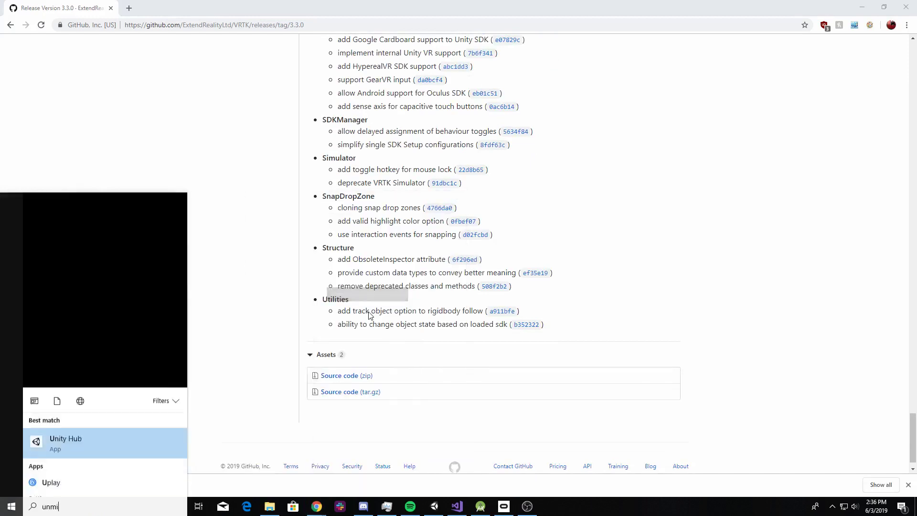
{"action": "key", "text": "BackSpace"}
{"action": "key", "text": "BackSpace"}
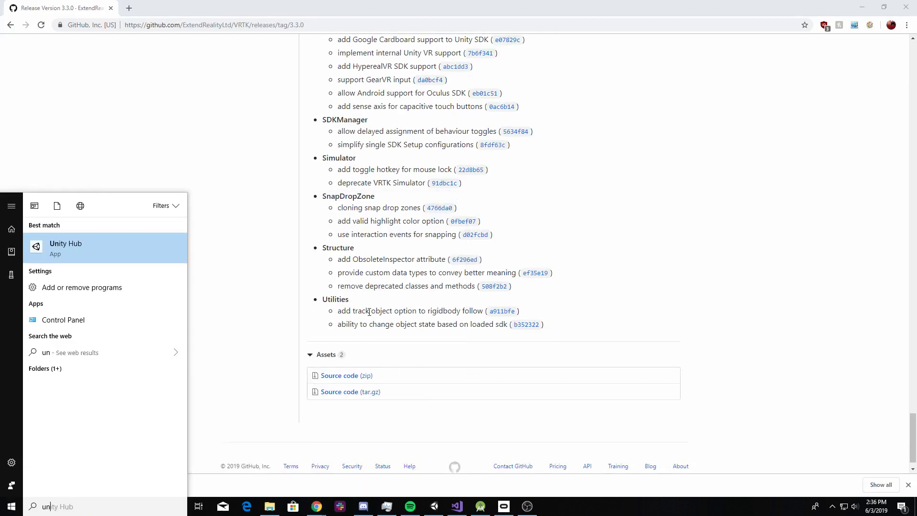
{"action": "key", "text": "Return"}
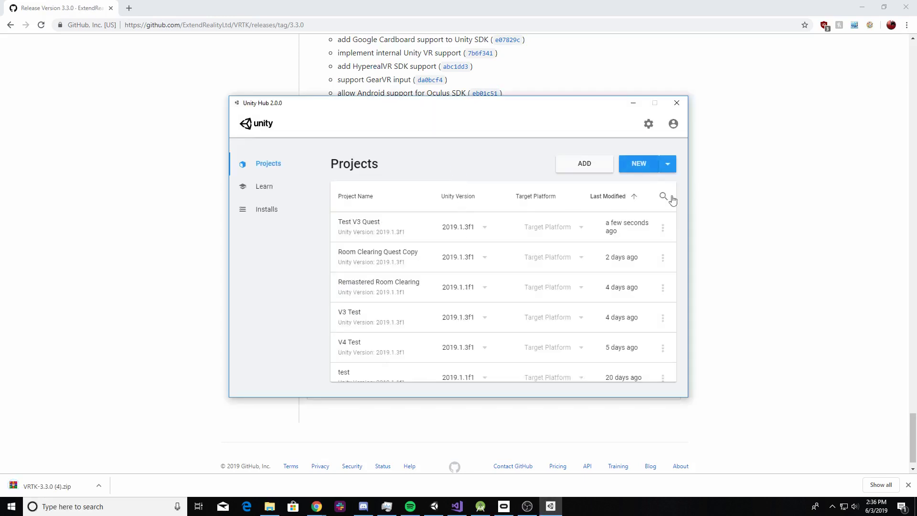
Step: Create a new 3D project named VRTK Tutorial V3 and dismiss the editor update notice
{"action": "left_click", "coordinate": [636, 167]}
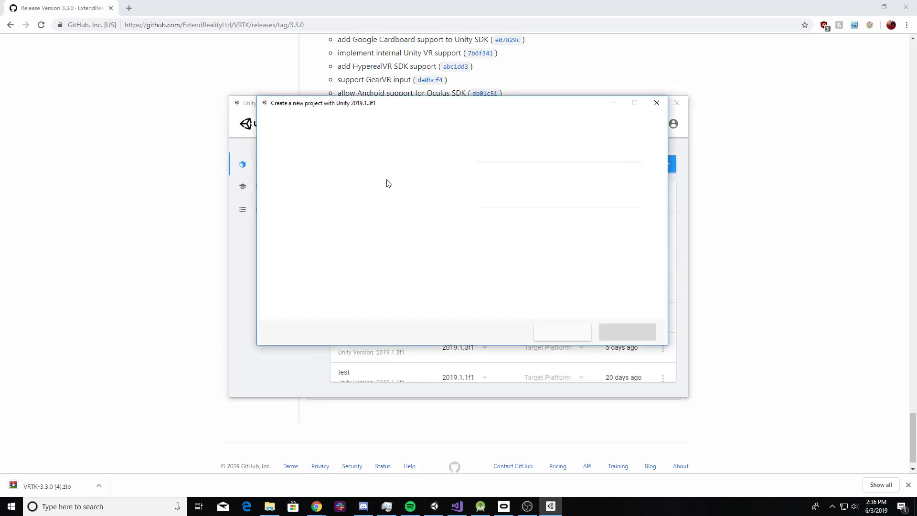
{"action": "left_click", "coordinate": [531, 153]}
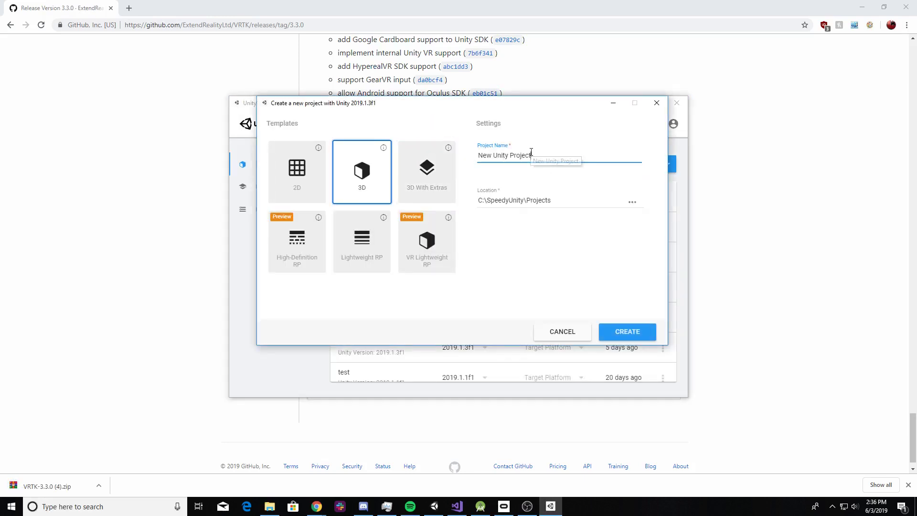
{"action": "key", "text": "ctrl+BackSpace"}
{"action": "key", "text": "ctrl+BackSpace"}
{"action": "key", "text": "ctrl+BackSpace"}
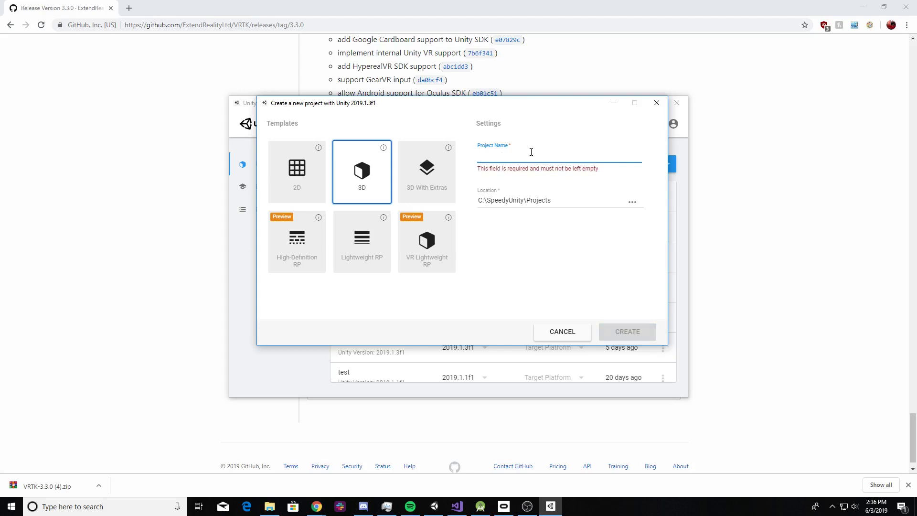
{"action": "type", "text": "VRTK Tutorial V3"}
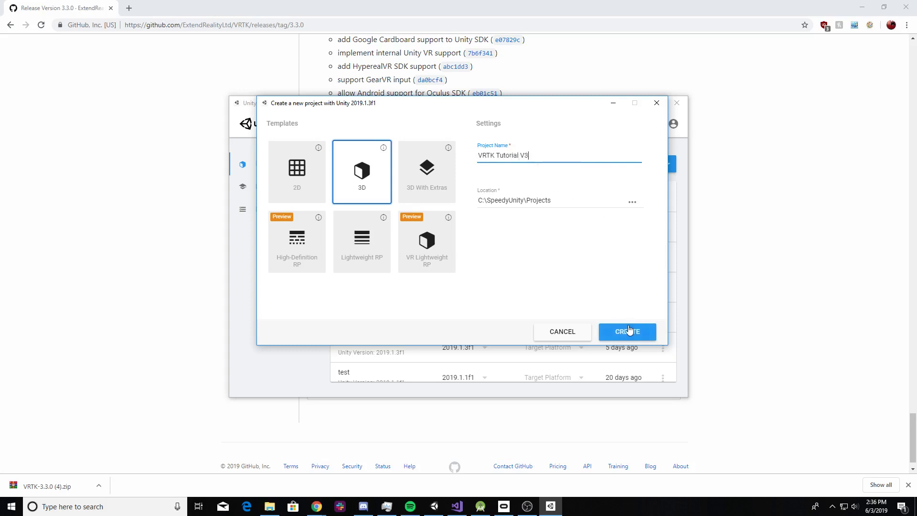
{"action": "left_click", "coordinate": [628, 331]}
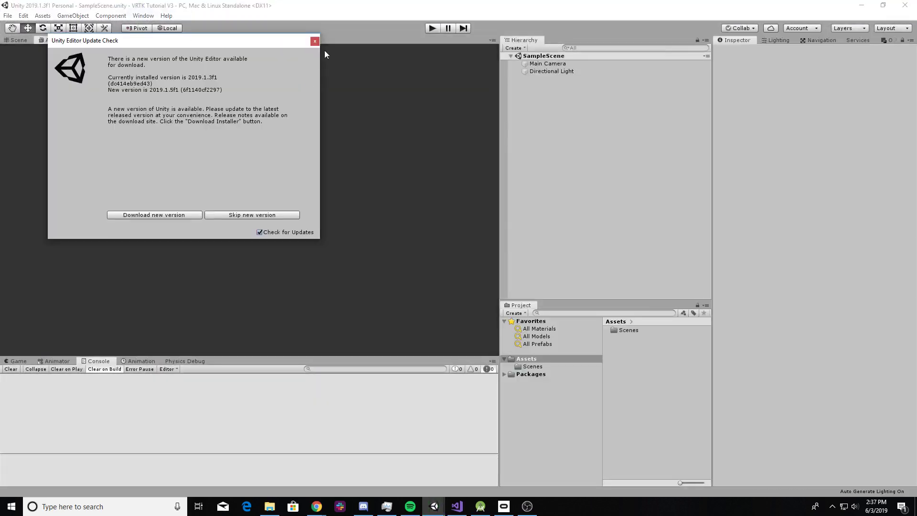
{"action": "left_click", "coordinate": [314, 41]}
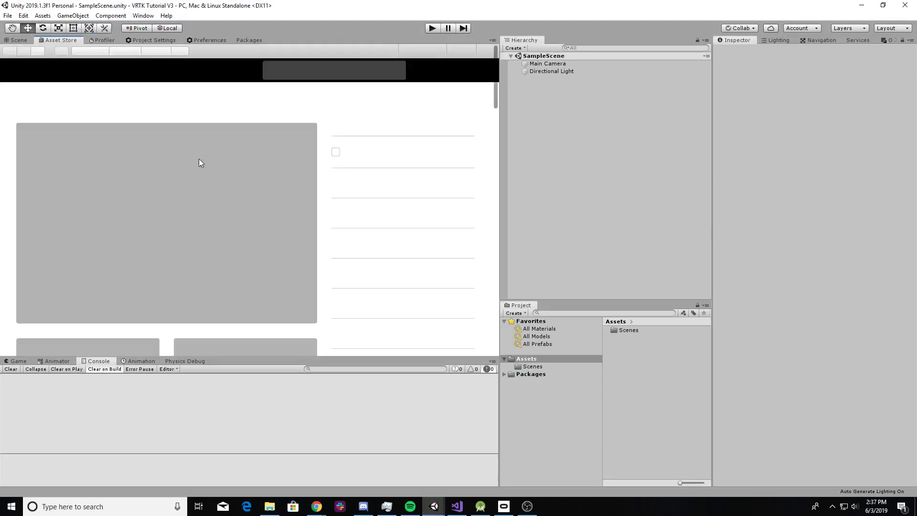
{"action": "left_click", "coordinate": [313, 71]}
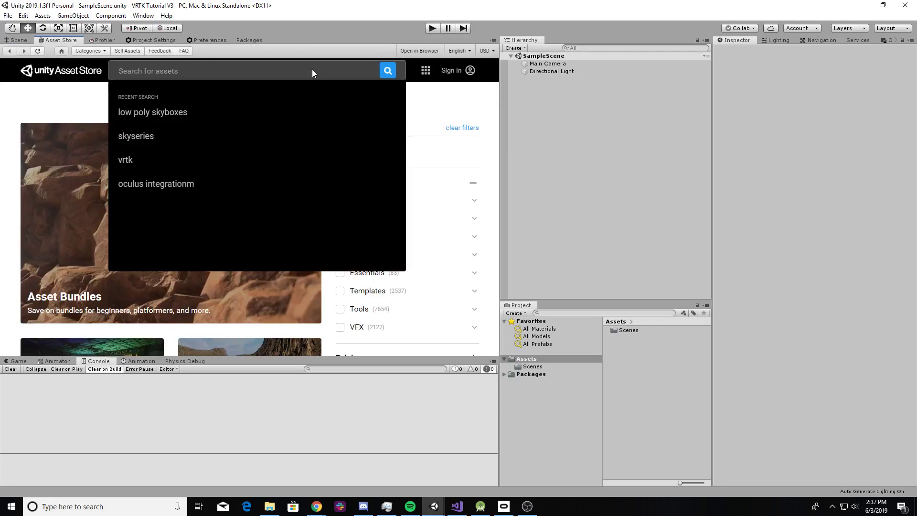
{"action": "type", "text": "oculus in"}
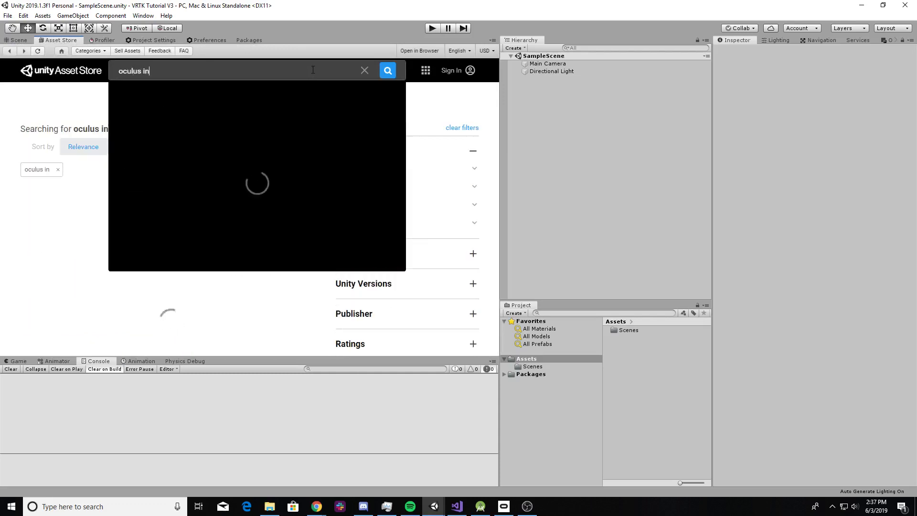
{"action": "type", "text": "t"}
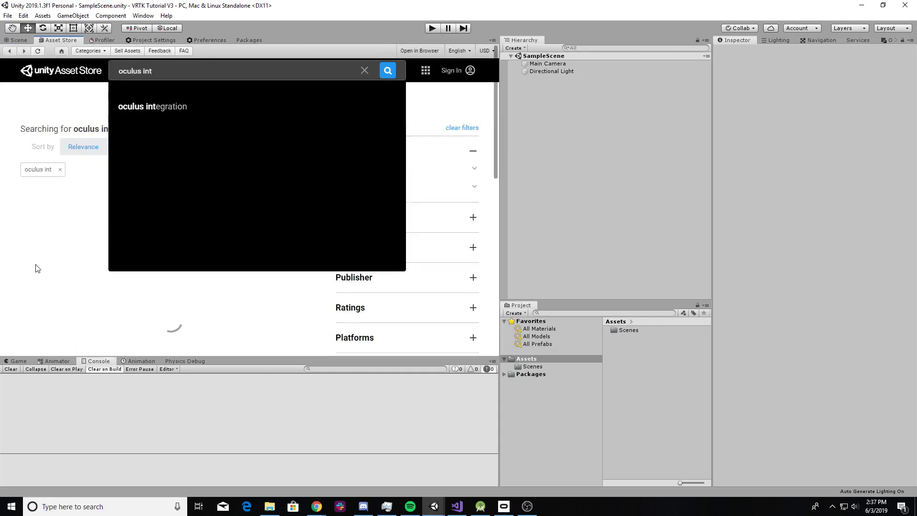
{"action": "left_click", "coordinate": [365, 71]}
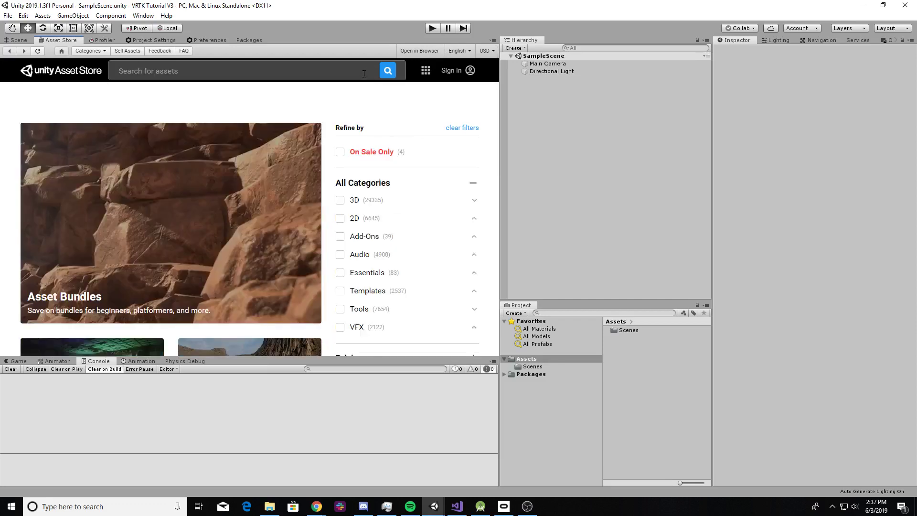
Step: Sign in to the Asset Store with the Unity account
{"action": "left_click", "coordinate": [450, 71]}
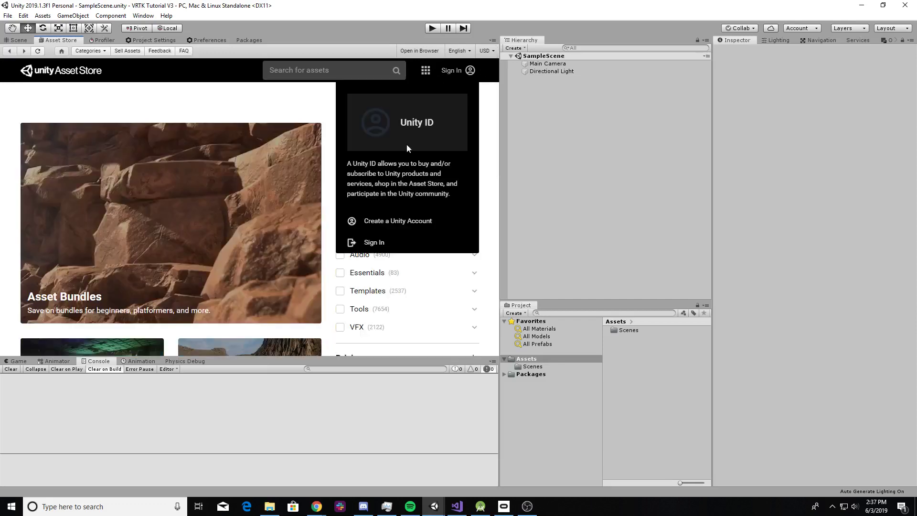
{"action": "left_click", "coordinate": [382, 242]}
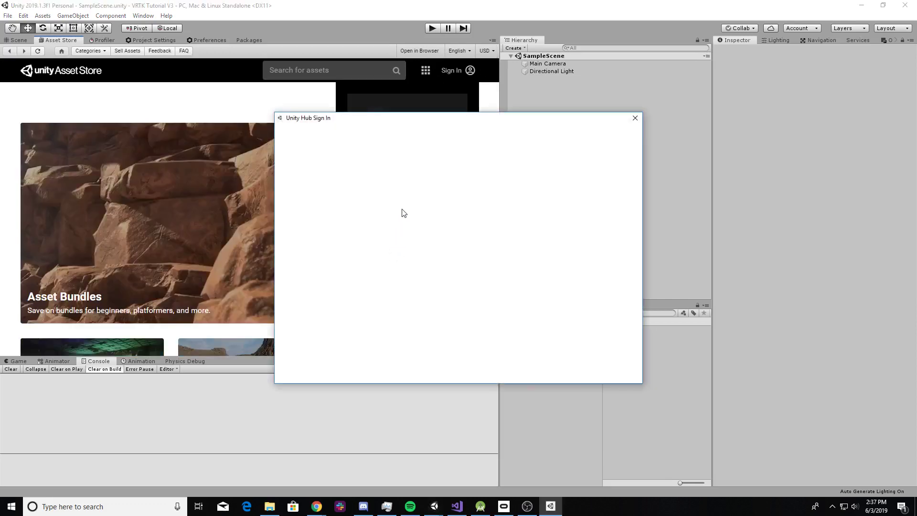
{"action": "key", "text": "Escape"}
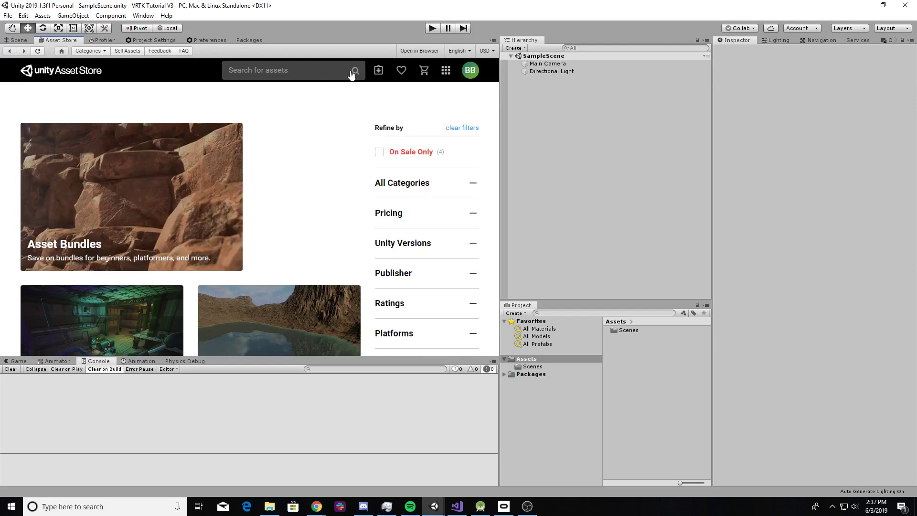
Step: Search the Asset Store for oculus and import the complete Oculus Integration package into the project
{"action": "left_click", "coordinate": [263, 70]}
{"action": "type", "text": "oc"}
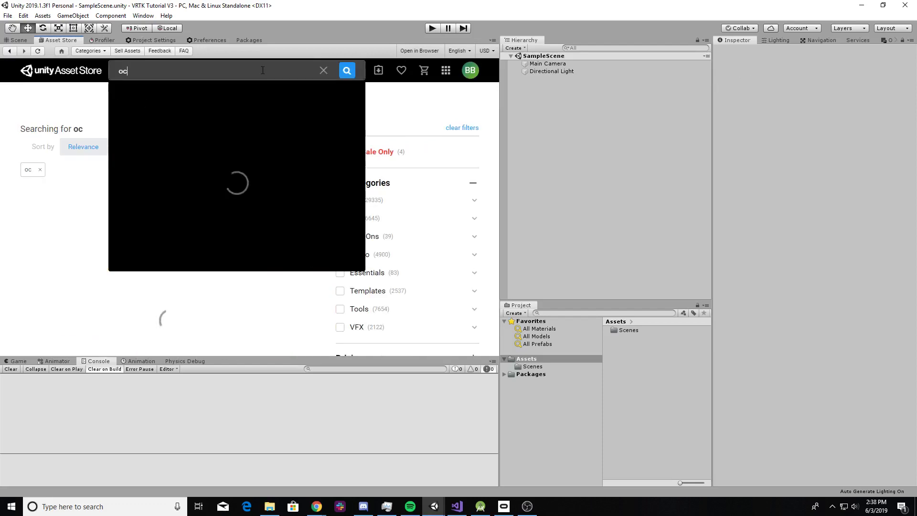
{"action": "type", "text": "ulus"}
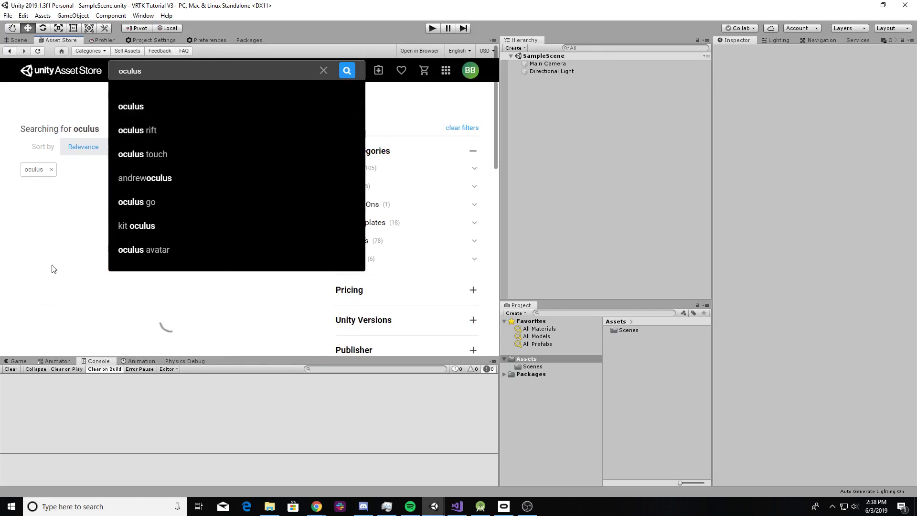
{"action": "left_click", "coordinate": [153, 109]}
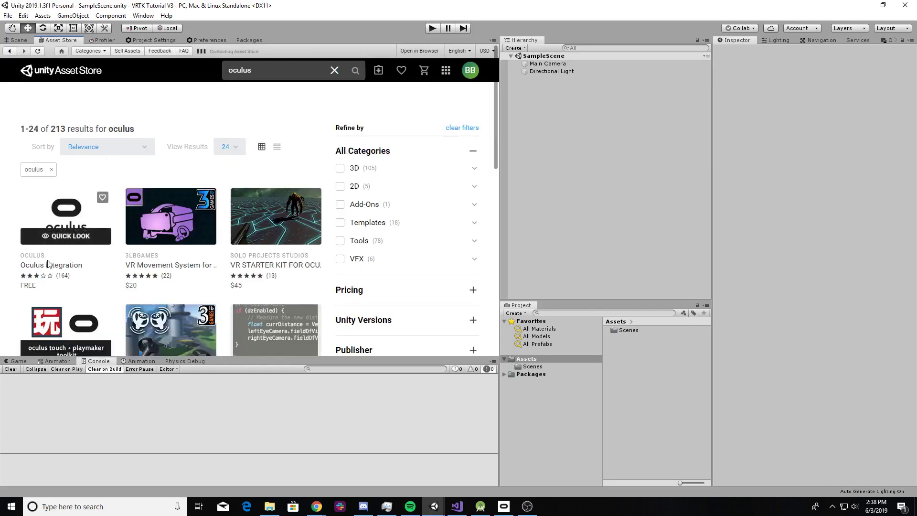
{"action": "left_click", "coordinate": [48, 262]}
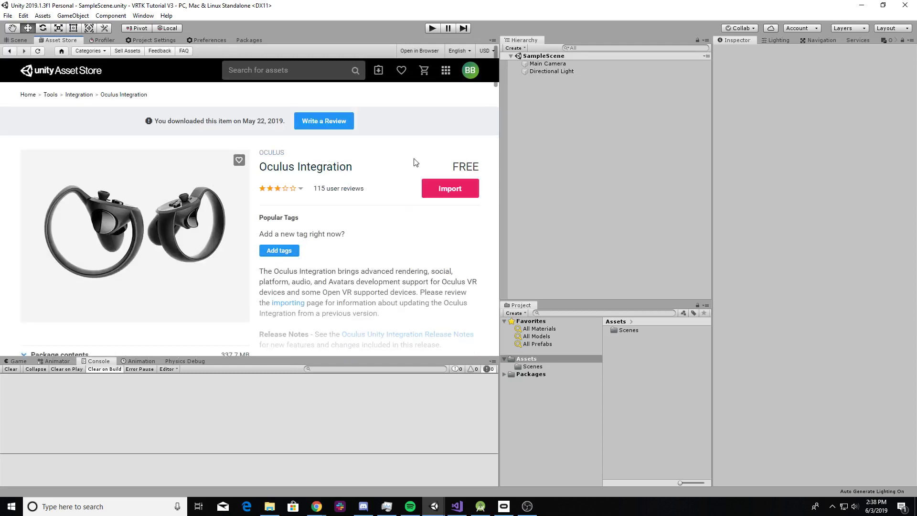
{"action": "left_click", "coordinate": [450, 196]}
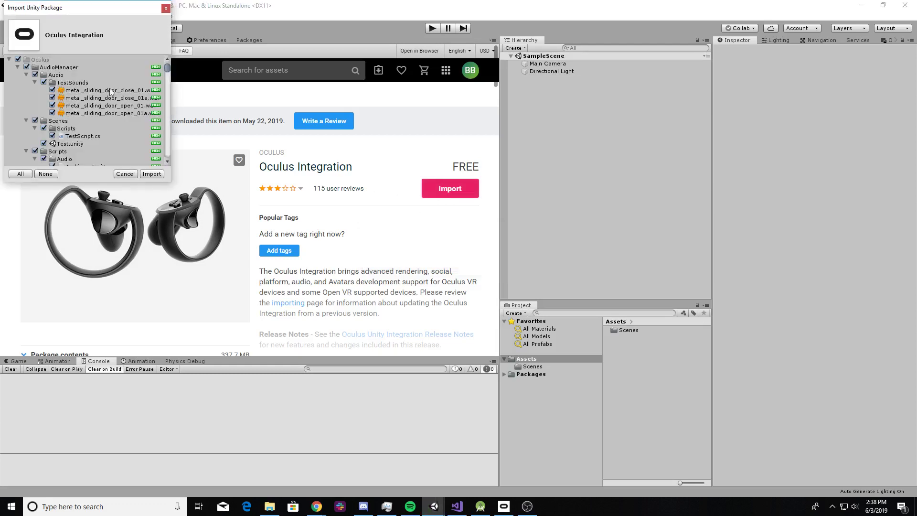
{"action": "left_click", "coordinate": [151, 174]}
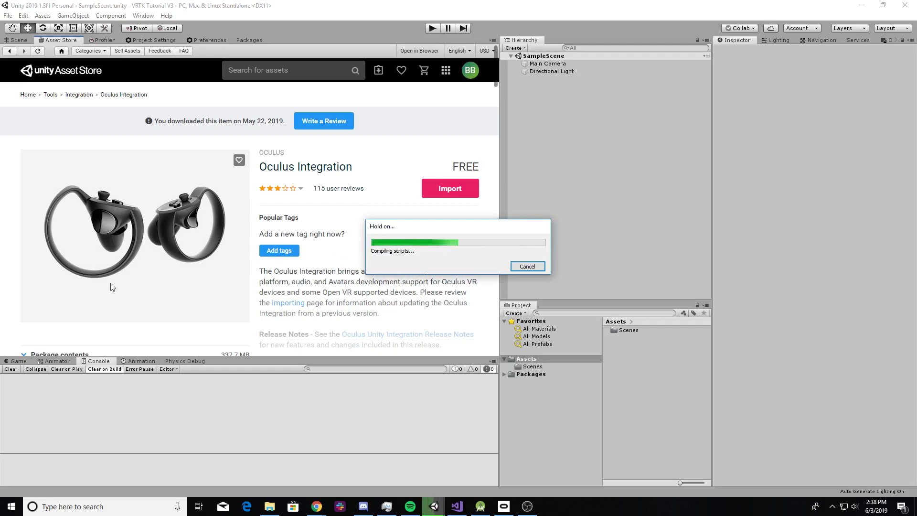
Step: Switch to Chrome, open the downloaded VRTK-3.3.0 (4).zip archive and go to its VRTK-3.3.0\Assets folder
{"action": "mouse_move", "coordinate": [317, 506]}
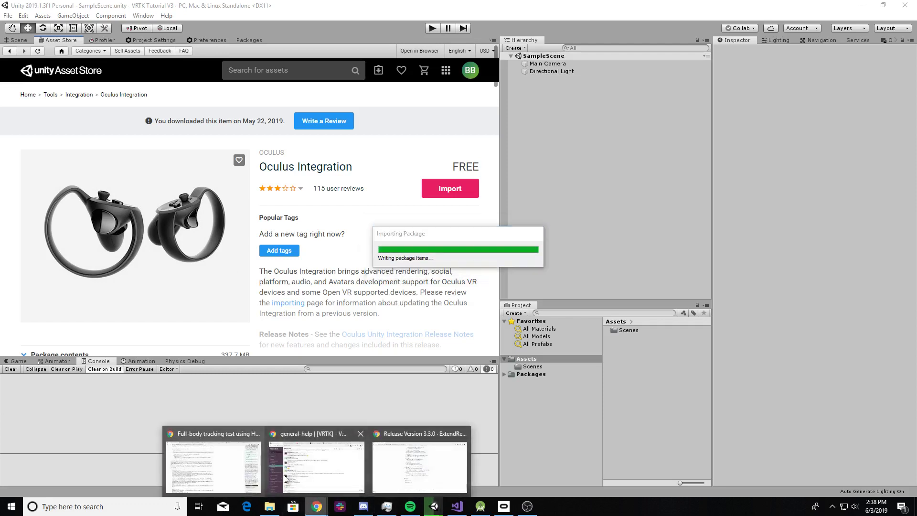
{"action": "left_click", "coordinate": [413, 474]}
{"action": "left_click", "coordinate": [15, 483]}
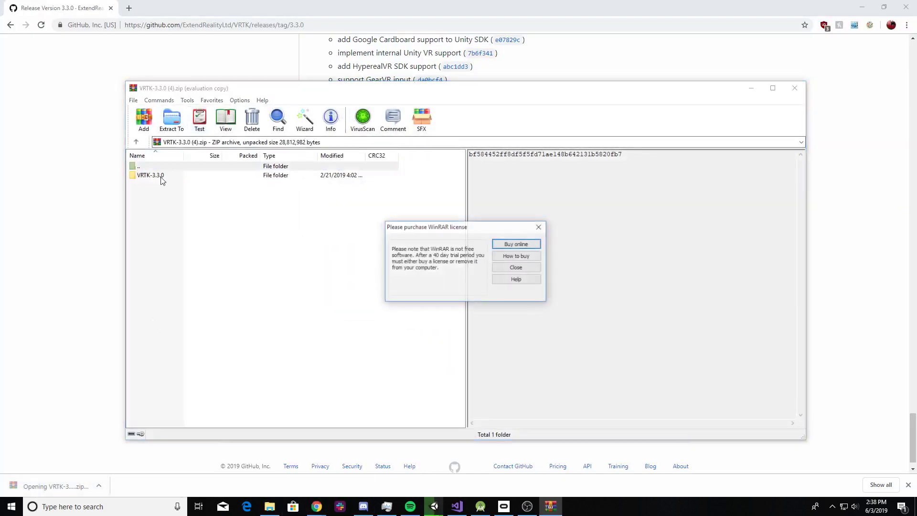
{"action": "left_click", "coordinate": [540, 226]}
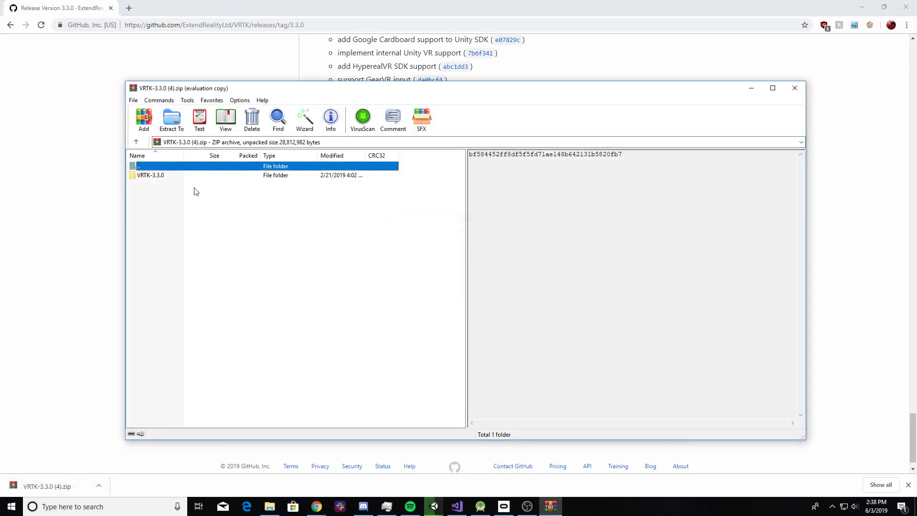
{"action": "double_click", "coordinate": [149, 178]}
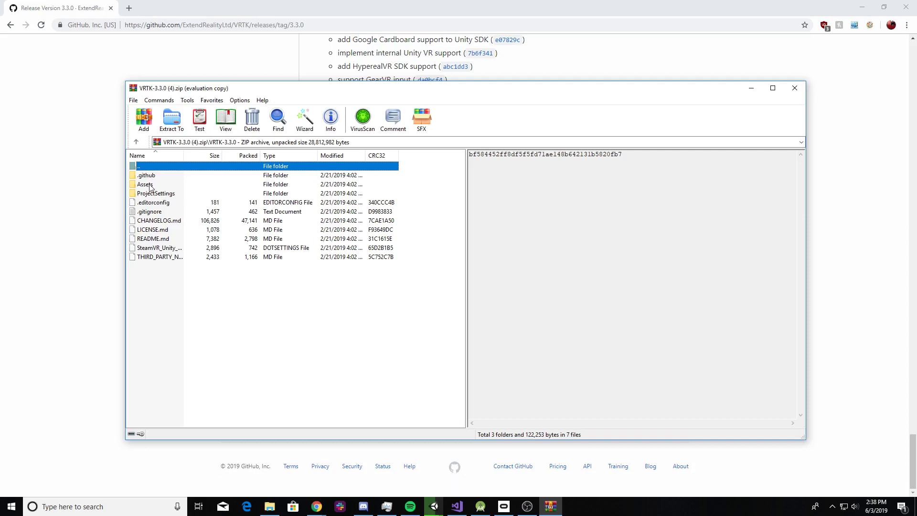
{"action": "double_click", "coordinate": [146, 185]}
Step: Extract the VRTK folder from the archive into C:\SpeedyUnity\Projects\VRTK Tutorial V3\Assets
{"action": "left_click", "coordinate": [147, 175]}
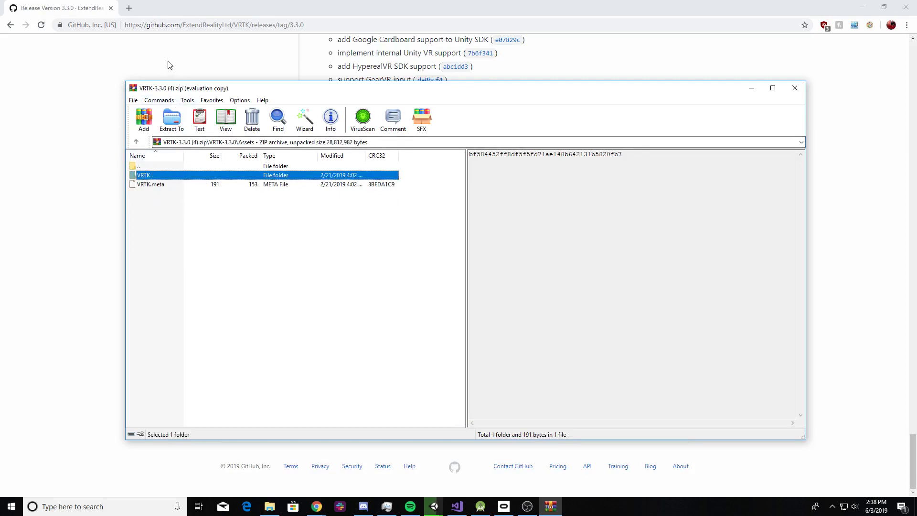
{"action": "left_click", "coordinate": [172, 121]}
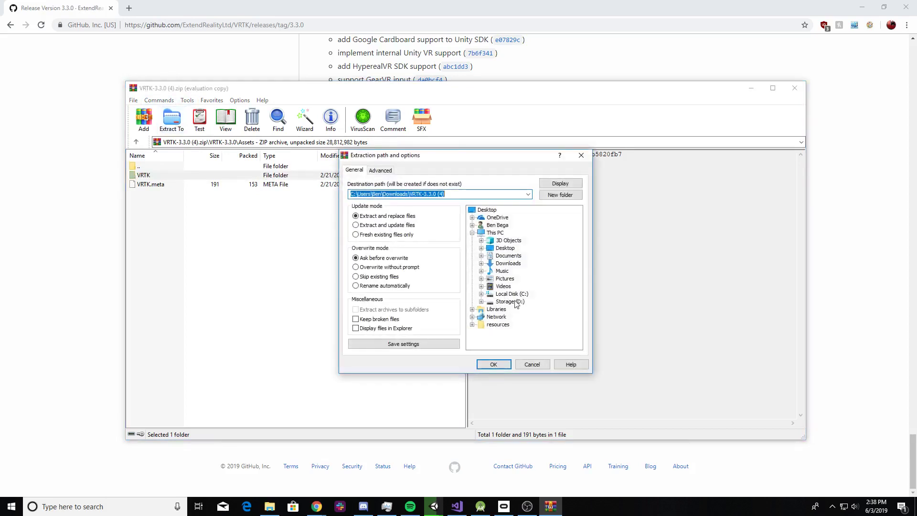
{"action": "double_click", "coordinate": [502, 294]}
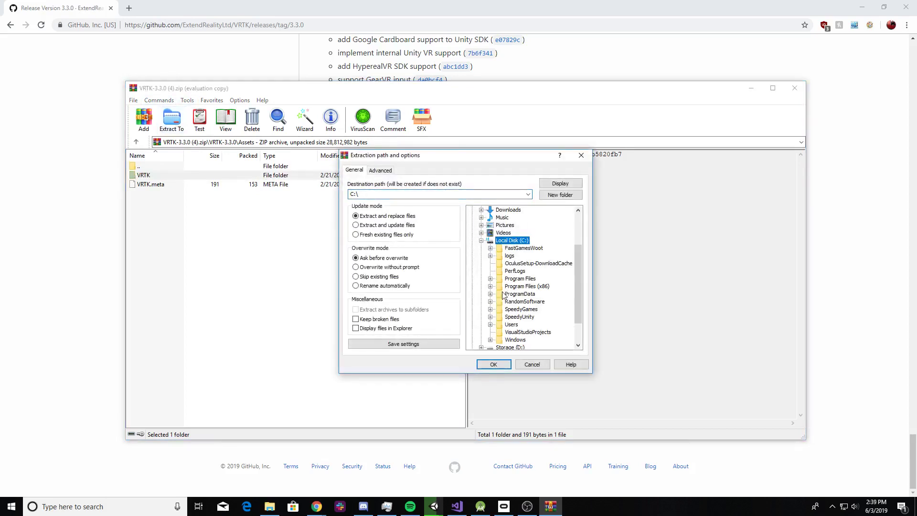
{"action": "double_click", "coordinate": [520, 317]}
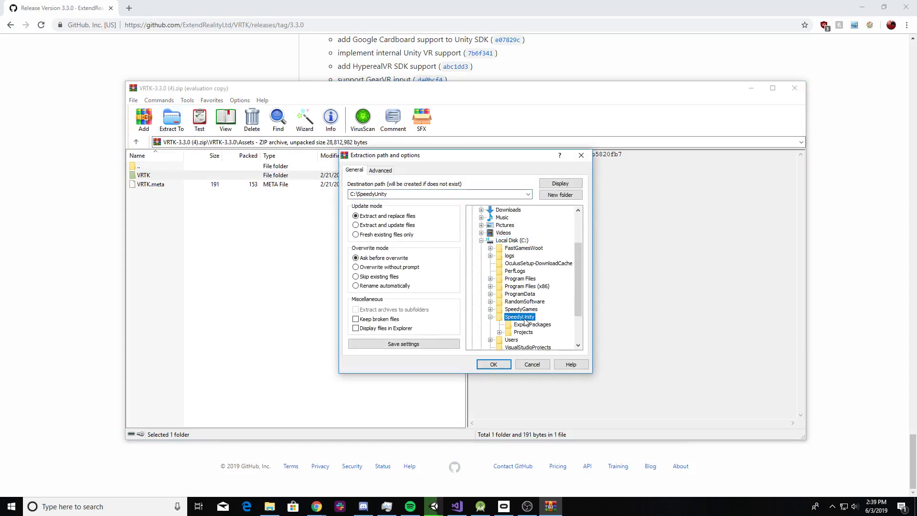
{"action": "double_click", "coordinate": [521, 333]}
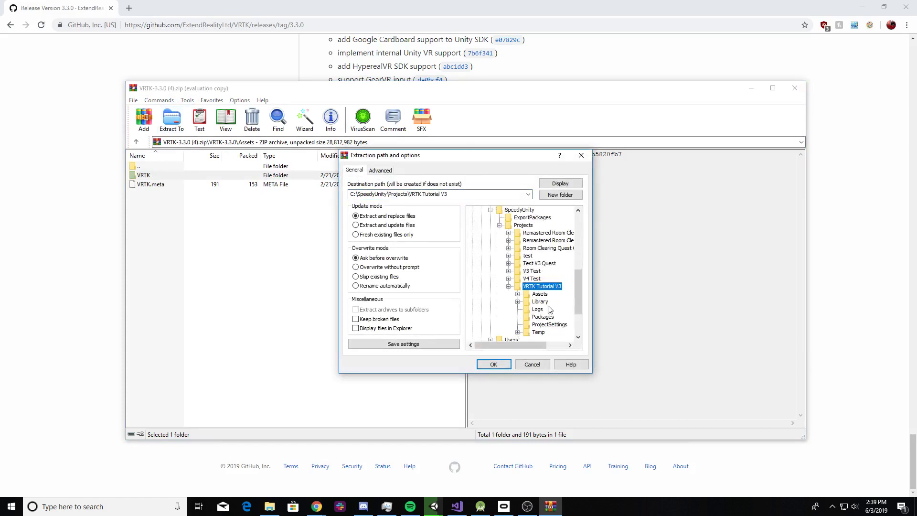
{"action": "left_click", "coordinate": [540, 293]}
{"action": "left_click", "coordinate": [502, 365]}
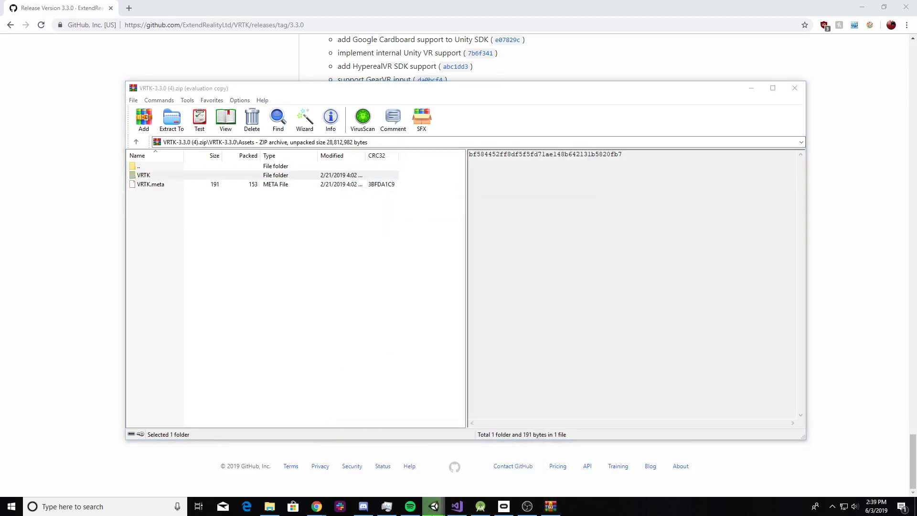
Step: Check the import progress in Unity, switch to Chrome, search Google for android studio and view the Android Studio download page
{"action": "left_click", "coordinate": [456, 461]}
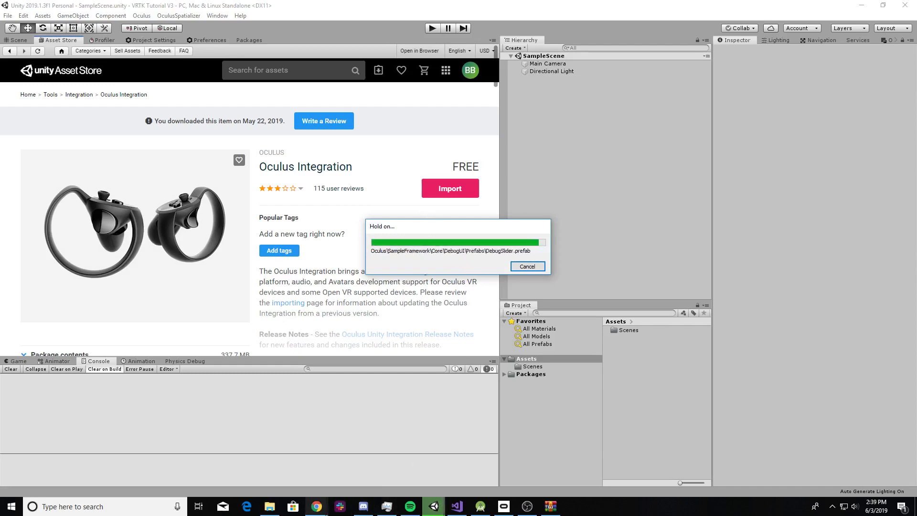
{"action": "mouse_move", "coordinate": [325, 513]}
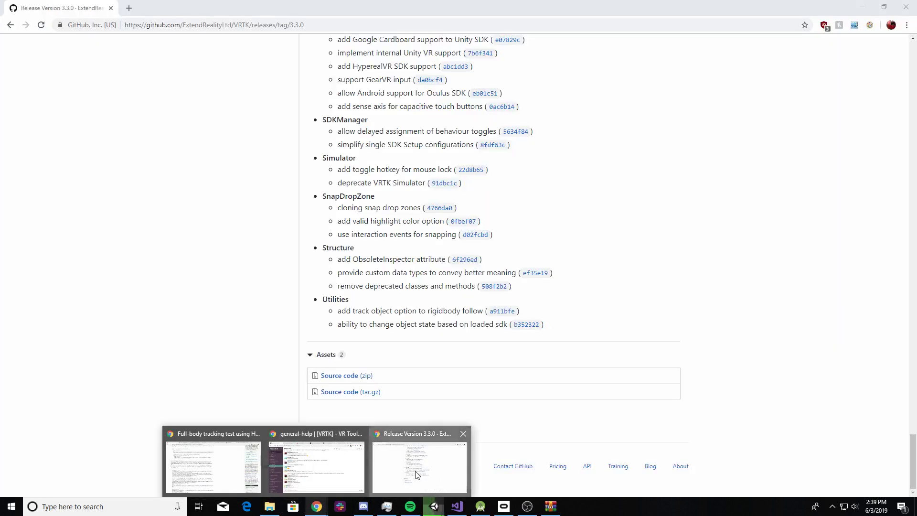
{"action": "left_click", "coordinate": [417, 475]}
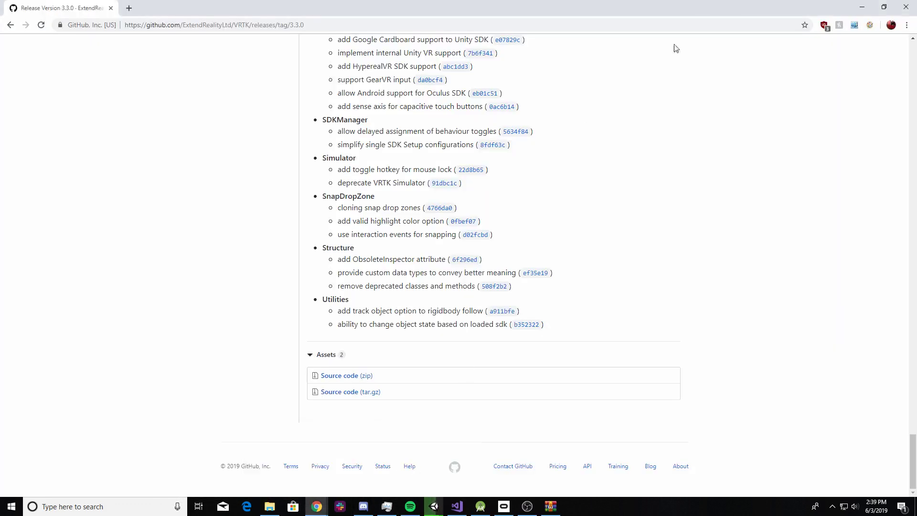
{"action": "key", "text": "ctrl+t"}
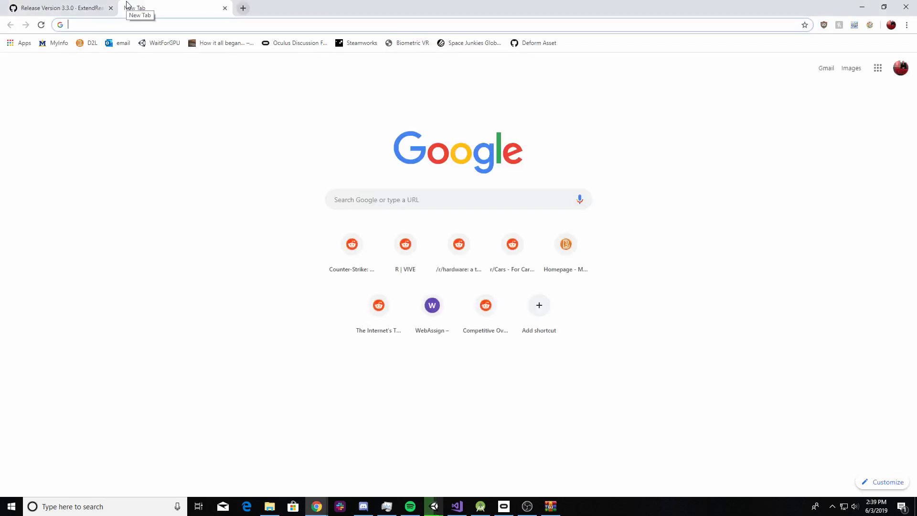
{"action": "left_click", "coordinate": [93, 9]}
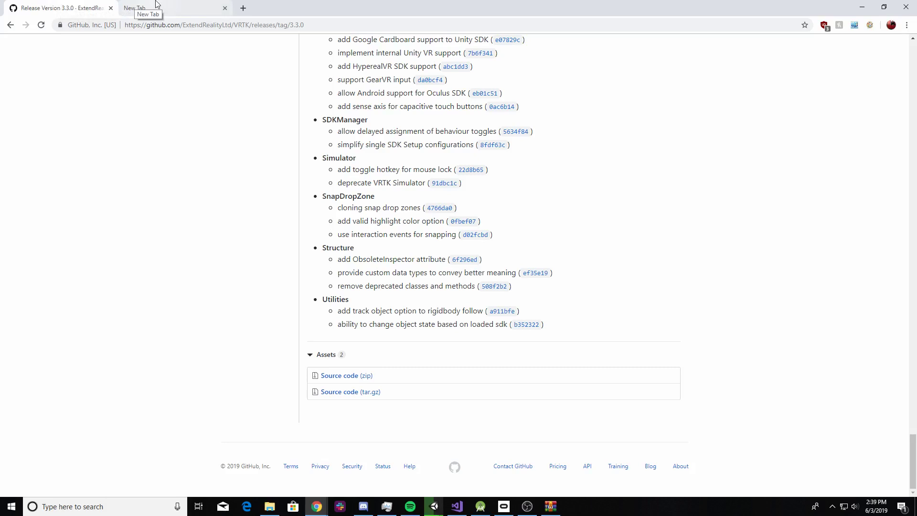
{"action": "left_click", "coordinate": [157, 5]}
{"action": "left_click", "coordinate": [72, 8]}
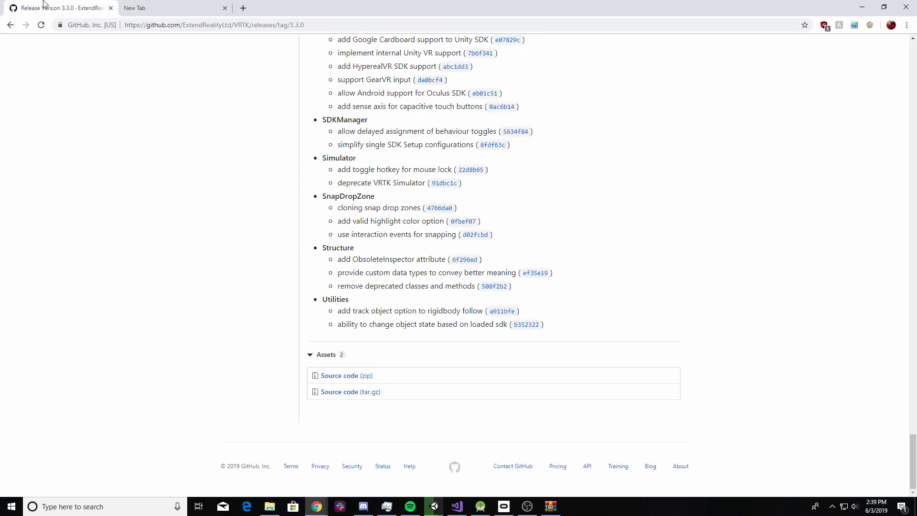
{"action": "left_click", "coordinate": [195, 4]}
{"action": "type", "text": "android"}
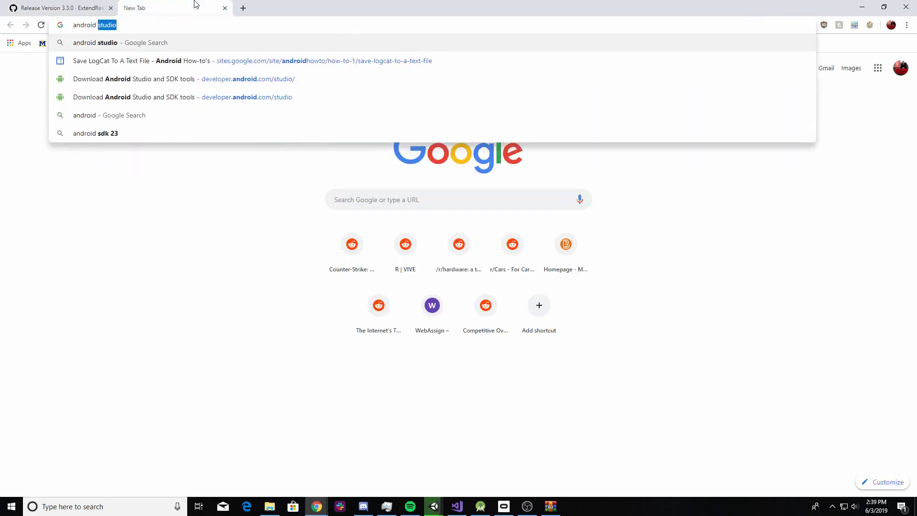
{"action": "key", "text": "Return"}
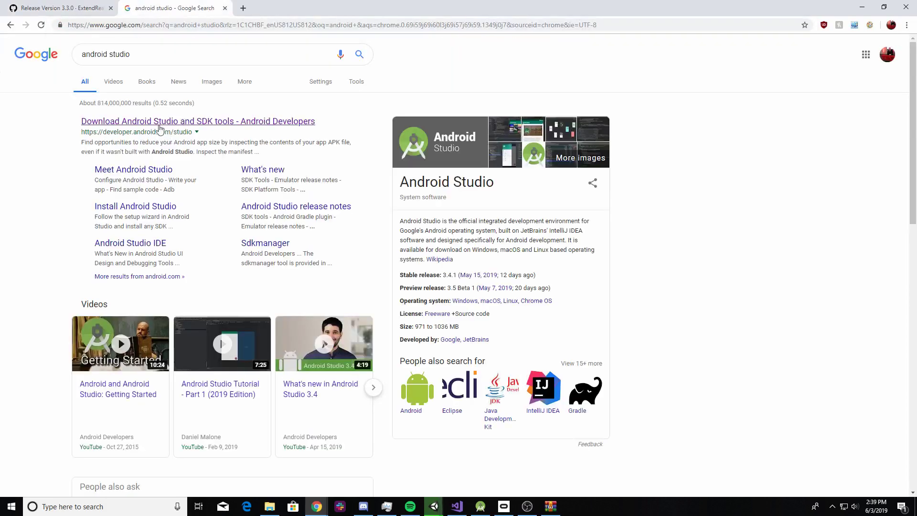
{"action": "left_click", "coordinate": [159, 123]}
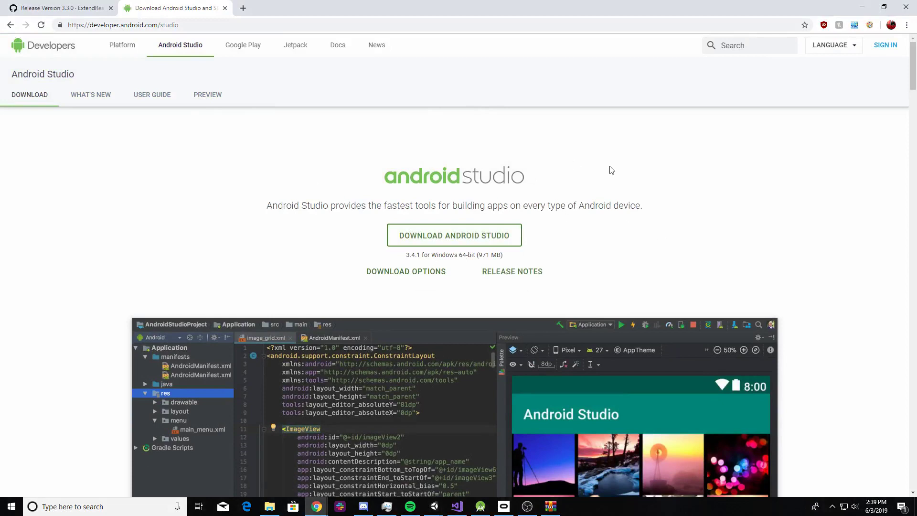
{"action": "left_click", "coordinate": [38, 43]}
{"action": "left_click", "coordinate": [45, 8]}
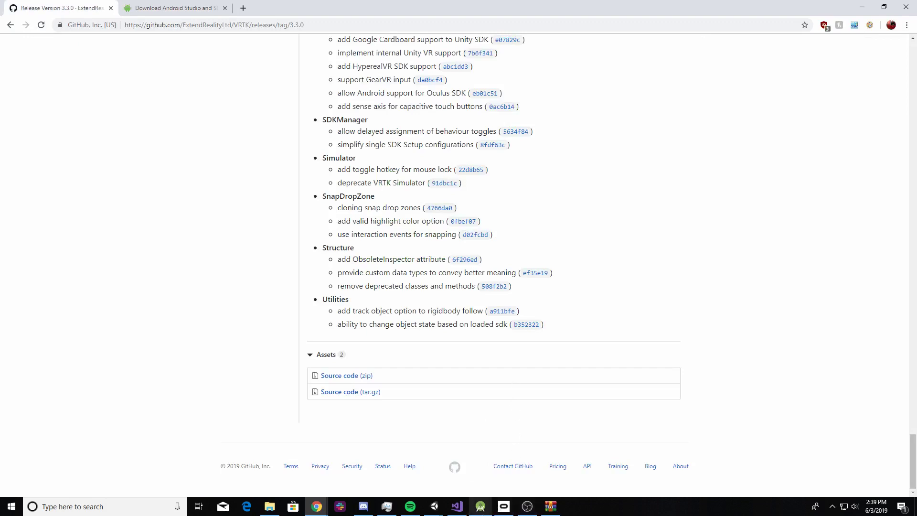
Step: Switch to Android Studio, search its actions for sdk and open the SDK Manager
{"action": "left_click", "coordinate": [481, 506]}
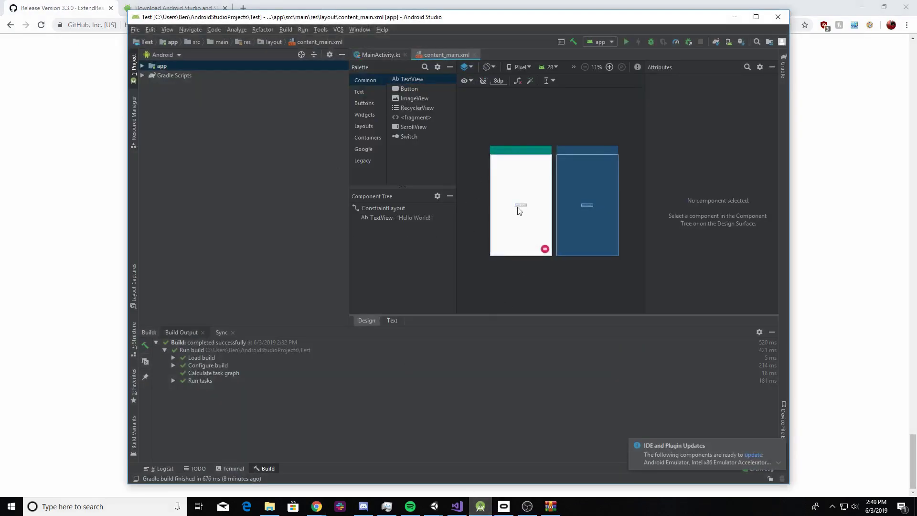
{"action": "left_click", "coordinate": [383, 30]}
{"action": "left_click", "coordinate": [394, 39]}
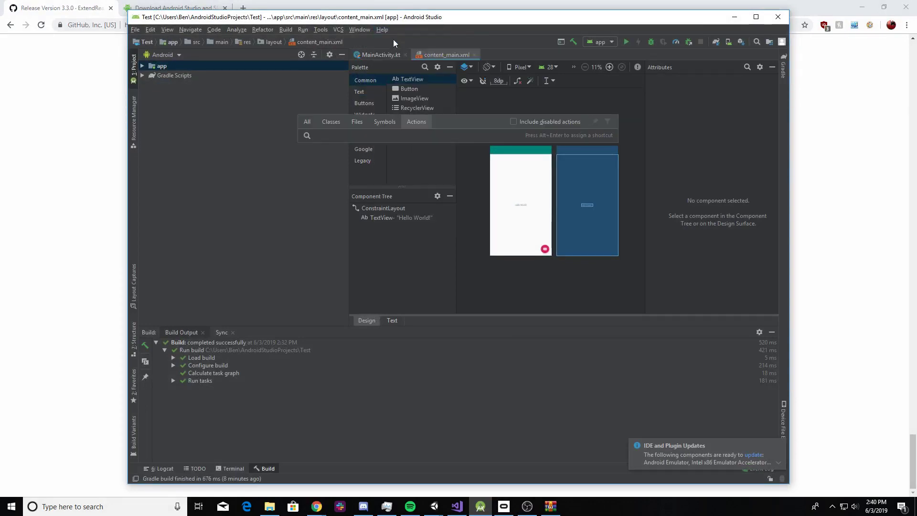
{"action": "type", "text": "plugin"}
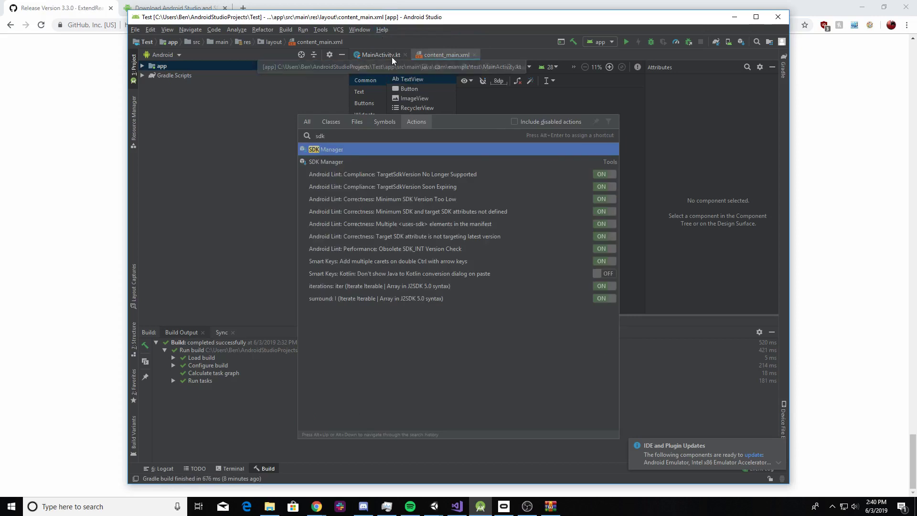
{"action": "key", "text": "Escape"}
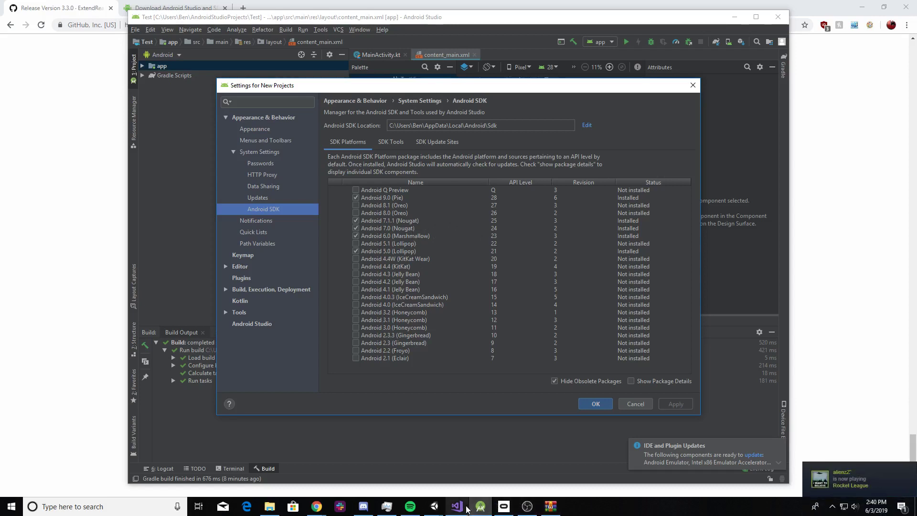
Step: Switch to Unity, accept the OVRPlugin update to version 1.37.0 and restart the editor
{"action": "mouse_move", "coordinate": [451, 508]}
{"action": "left_click", "coordinate": [477, 488]}
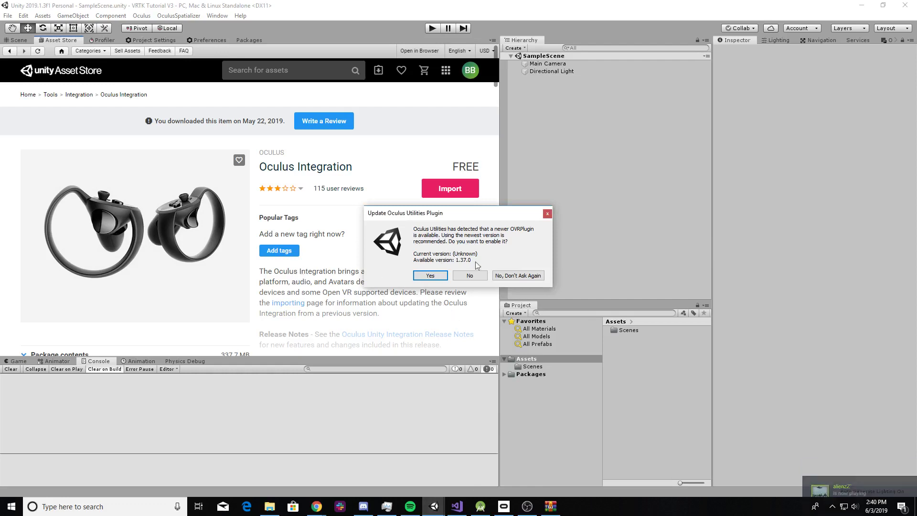
{"action": "left_click", "coordinate": [424, 278]}
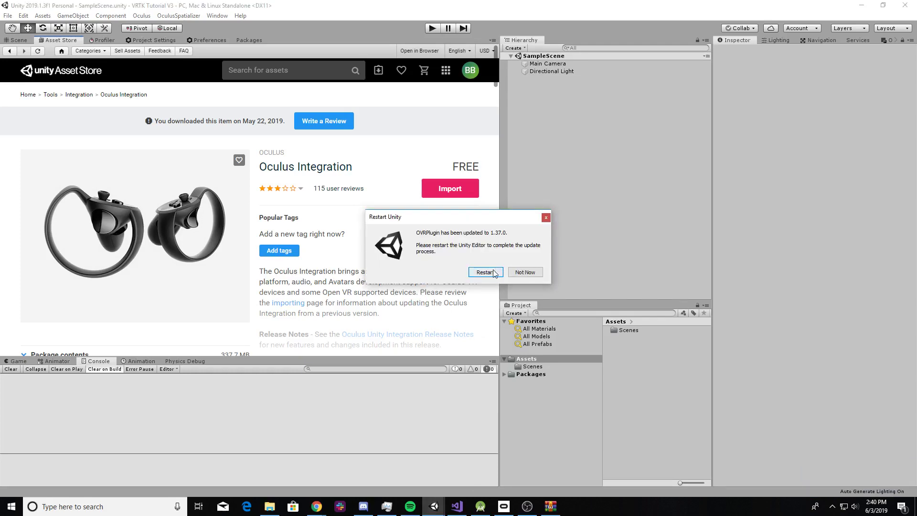
{"action": "left_click", "coordinate": [494, 273]}
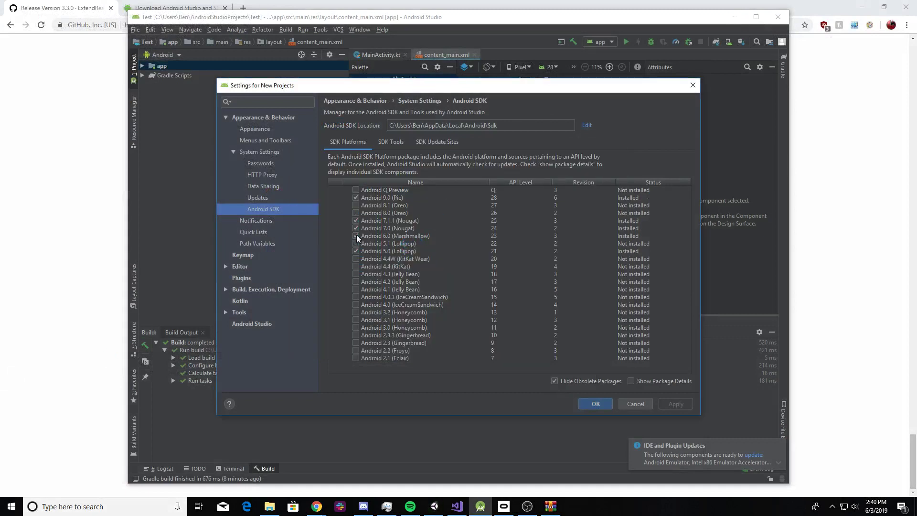
Step: Select the Android 6.0 (Marshmallow) platform in the SDK Manager, accept the settings and exit Android Studio
{"action": "left_click", "coordinate": [356, 235]}
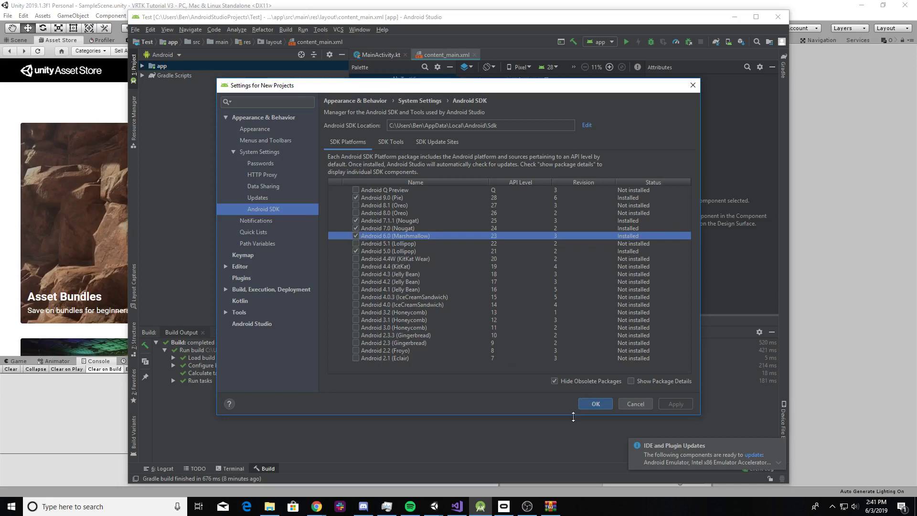
{"action": "left_click", "coordinate": [594, 405]}
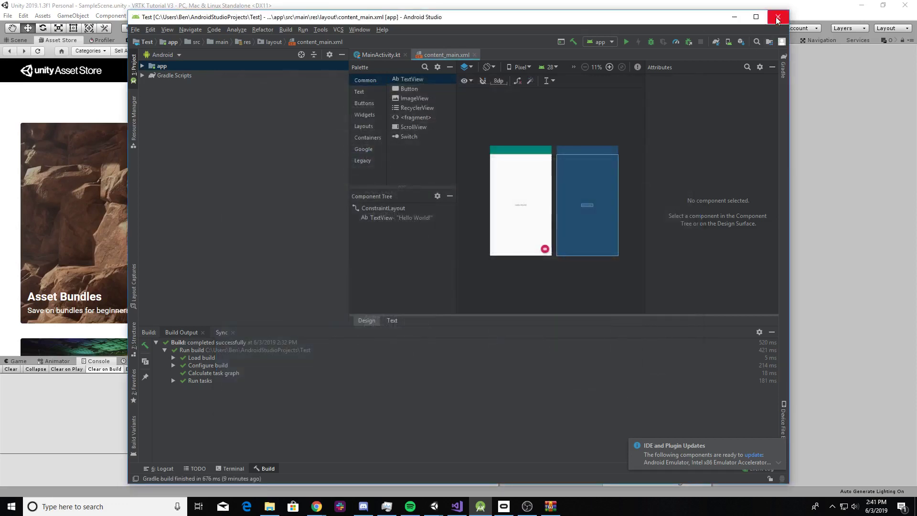
{"action": "left_click", "coordinate": [777, 20]}
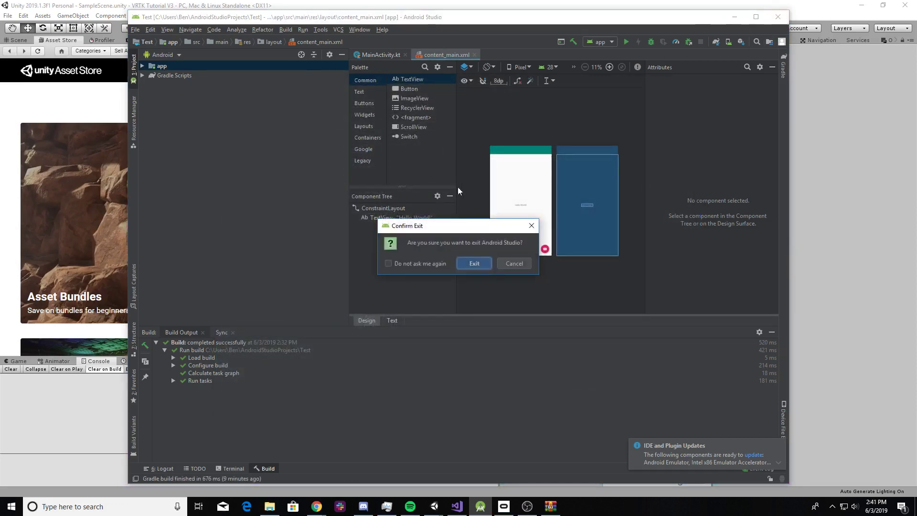
{"action": "left_click", "coordinate": [469, 264]}
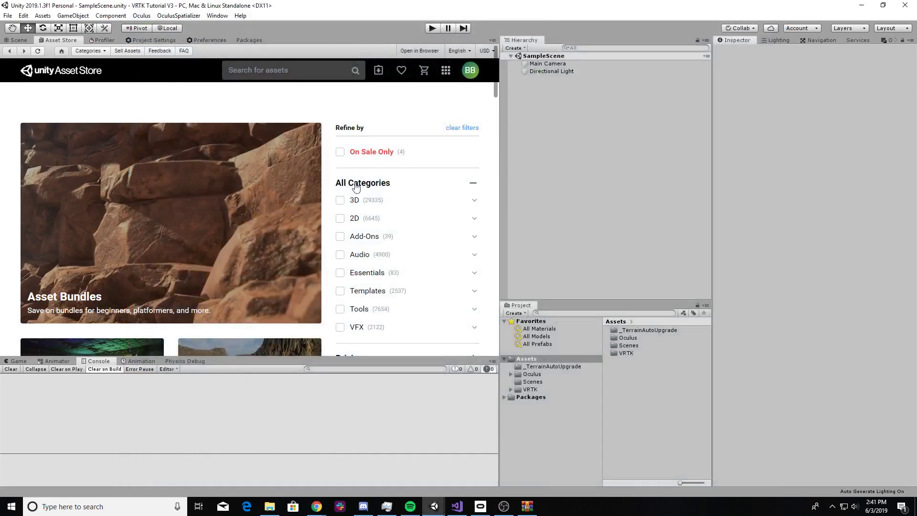
Step: Show the Scene view in Unity in place of the Asset Store
{"action": "left_click", "coordinate": [18, 40]}
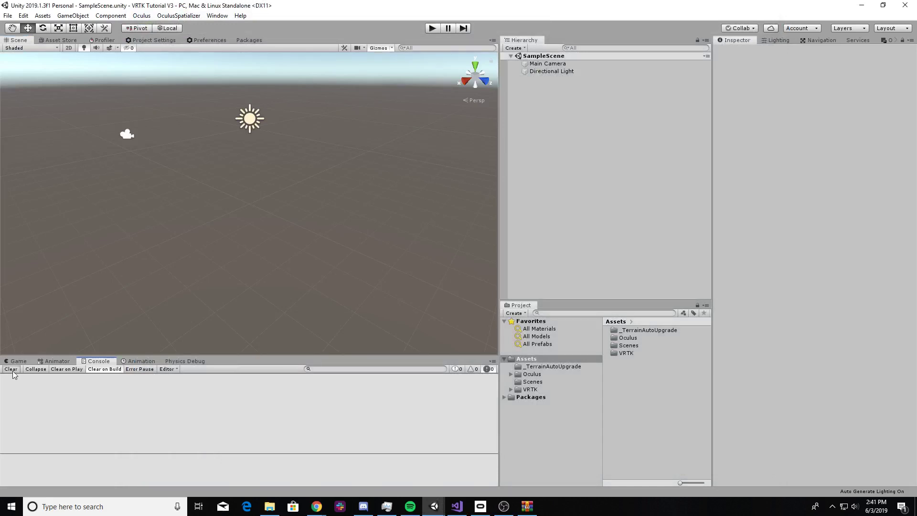
{"action": "scroll", "coordinate": [285, 119], "scroll_direction": "up", "scroll_amount": 2}
{"action": "scroll", "coordinate": [284, 104], "scroll_direction": "down", "scroll_amount": 4}
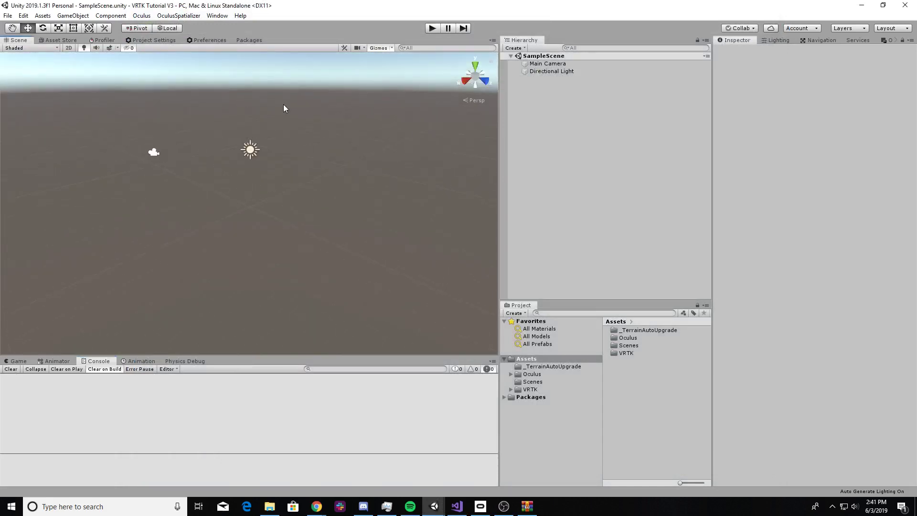
{"action": "scroll", "coordinate": [297, 143], "scroll_direction": "down", "scroll_amount": 1}
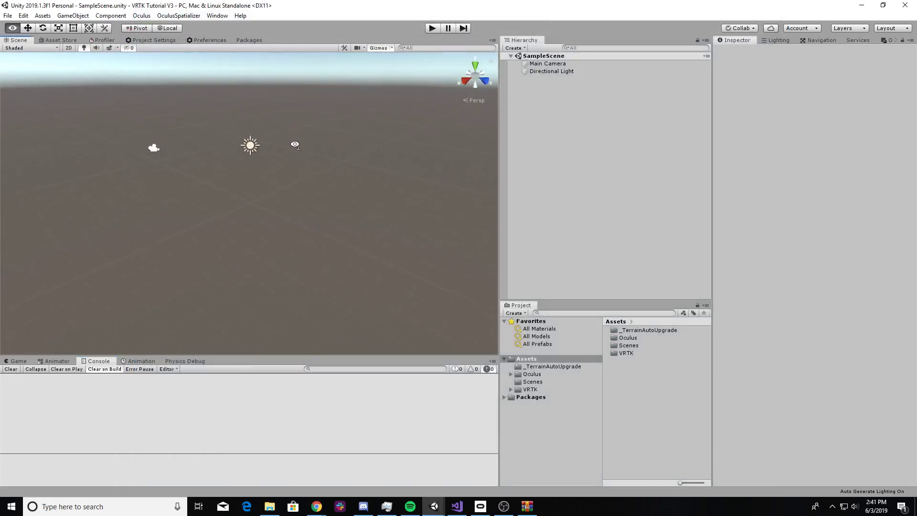
{"action": "middle_click_drag", "start_coordinate": [297, 143], "coordinate": [296, 199]}
{"action": "scroll", "coordinate": [296, 199], "scroll_direction": "down", "scroll_amount": 1}
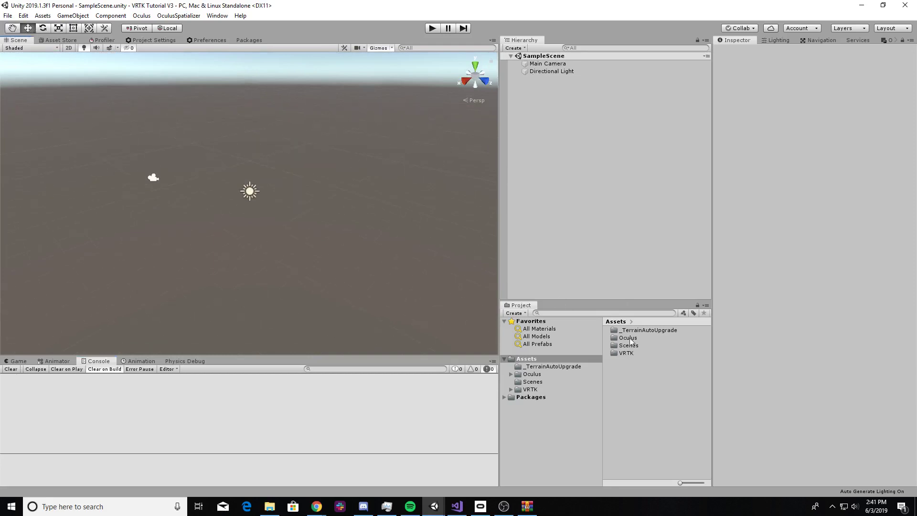
Step: Install the Oculus (Android) 1.29.1 package
{"action": "left_click", "coordinate": [504, 397]}
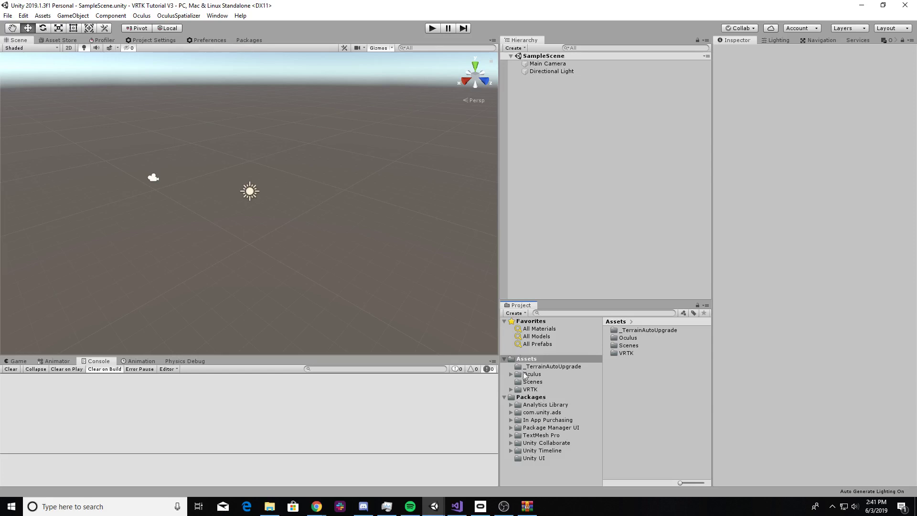
{"action": "left_click", "coordinate": [248, 41]}
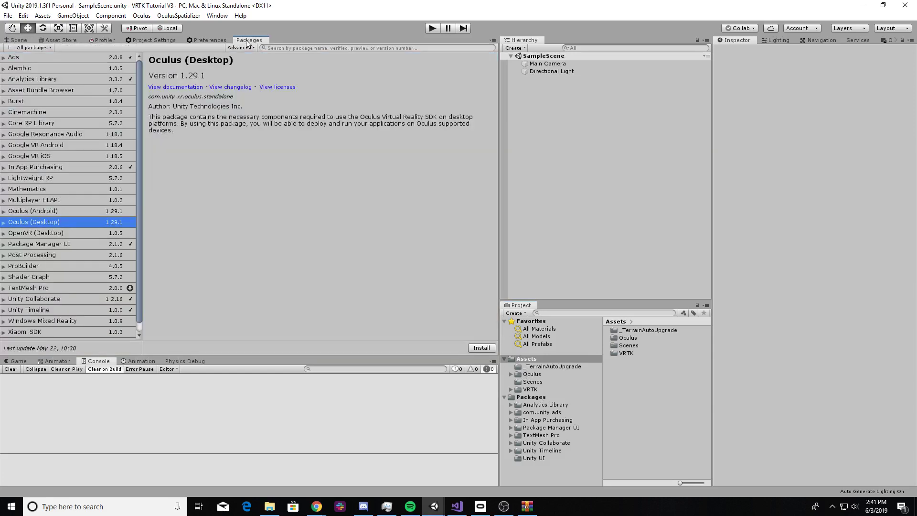
{"action": "left_click", "coordinate": [42, 211]}
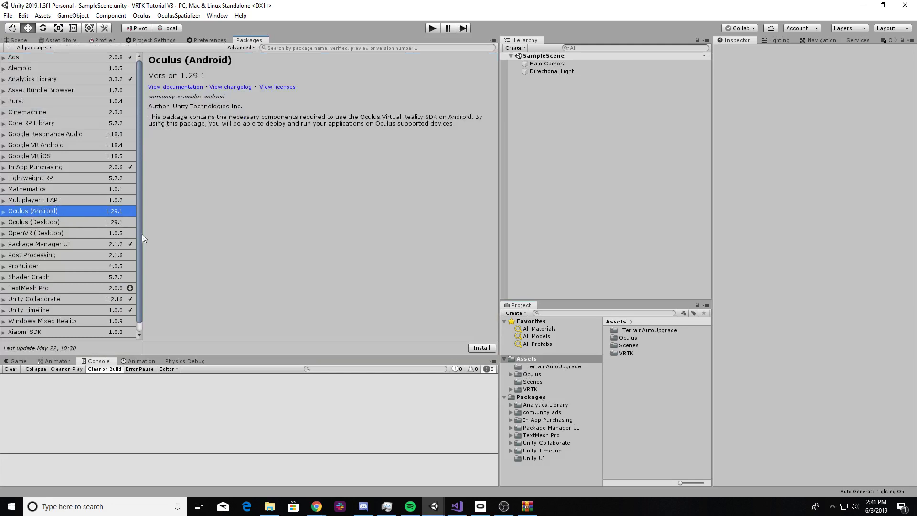
{"action": "left_click", "coordinate": [43, 222]}
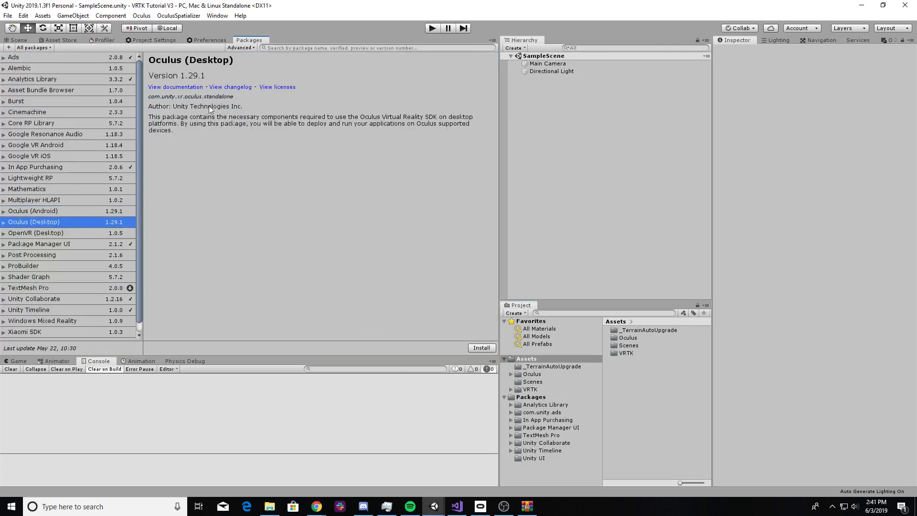
{"action": "left_click", "coordinate": [47, 211]}
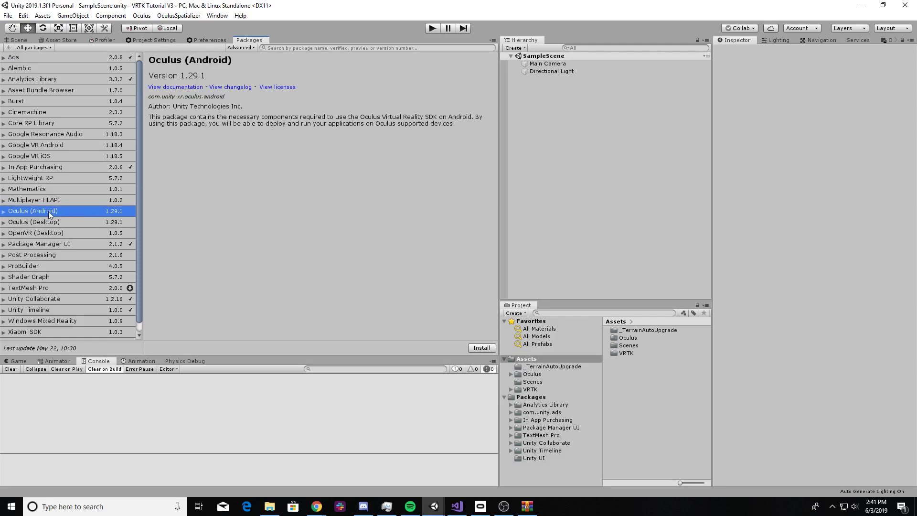
{"action": "left_click", "coordinate": [477, 348]}
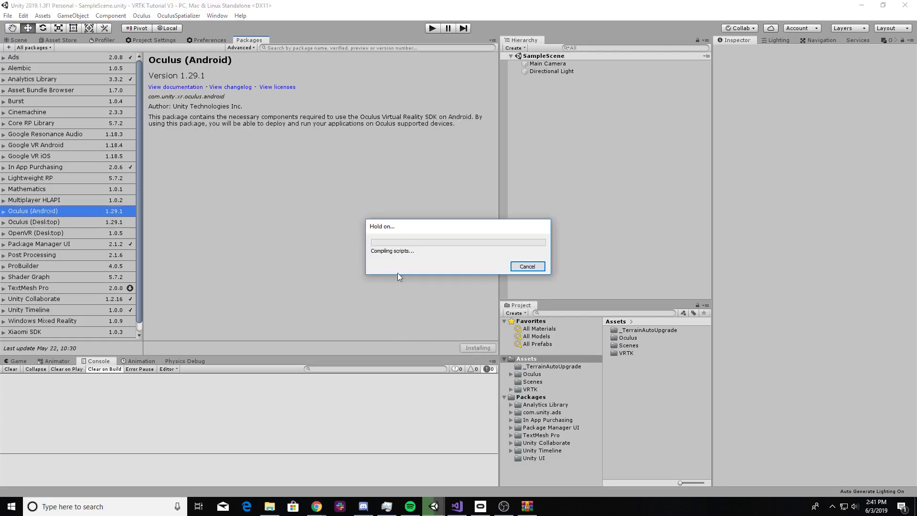
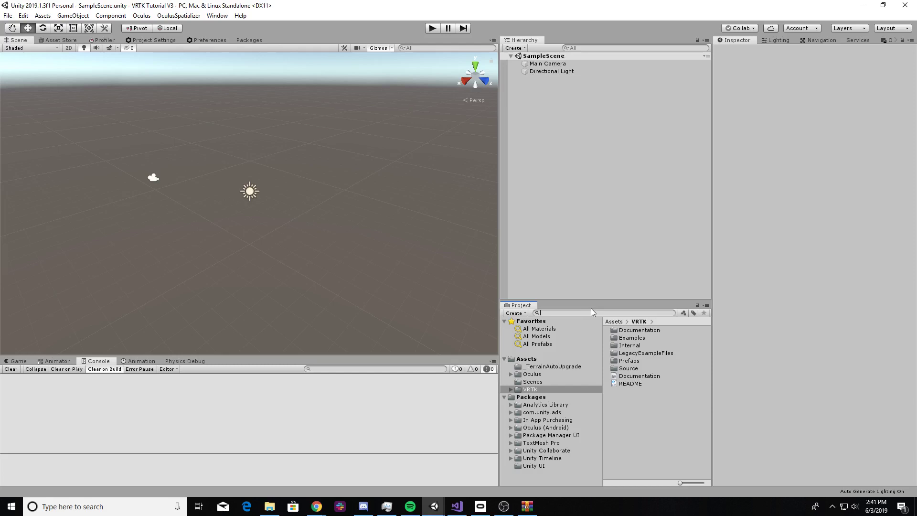
Step: Search the project assets for 5 and open the [005 - Interactions] InteractableObjects scene
{"action": "type", "text": "xam"}
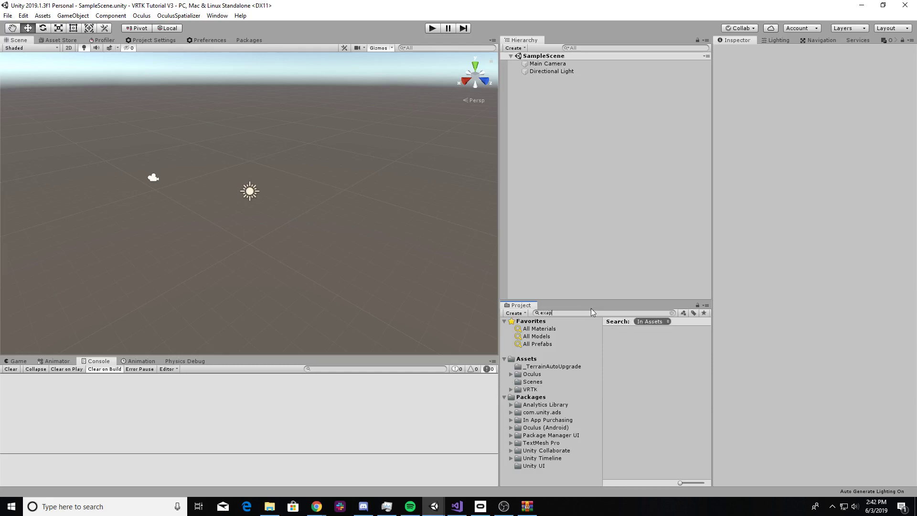
{"action": "type", "text": "pl"}
{"action": "key", "text": "ctrl+a"}
{"action": "type", "text": "5"}
{"action": "left_click", "coordinate": [670, 376]}
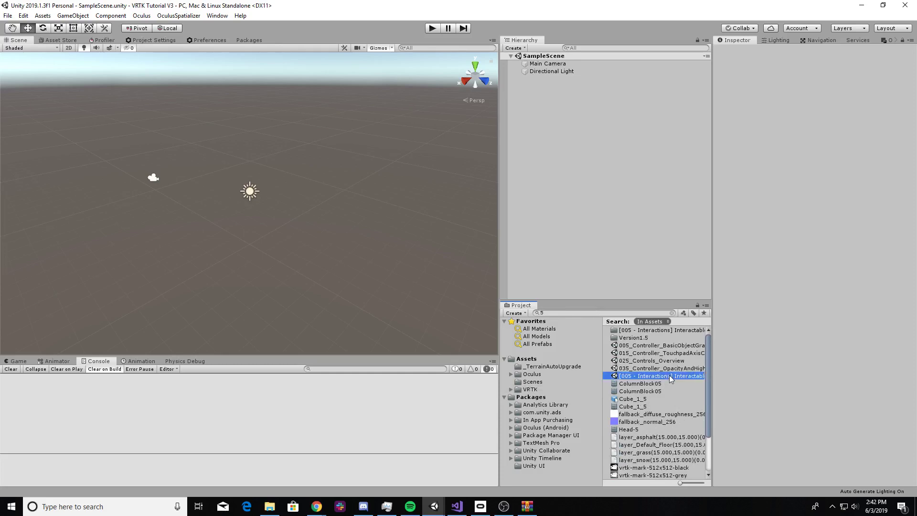
{"action": "double_click", "coordinate": [671, 376]}
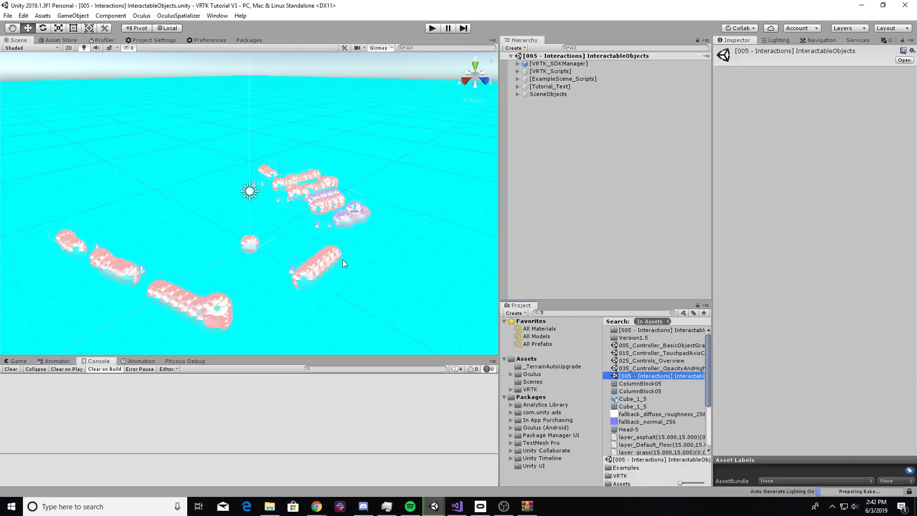
Step: Clear the console messages and shrink the 3D gizmo icons in the Scene view so the tables are unobstructed
{"action": "right_click_drag", "start_coordinate": [342, 260], "coordinate": [287, 215]}
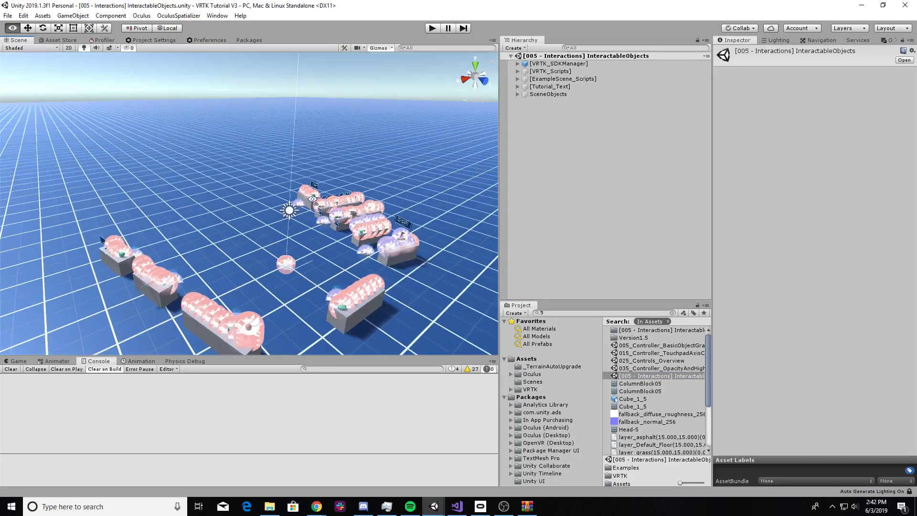
{"action": "left_click", "coordinate": [12, 369]}
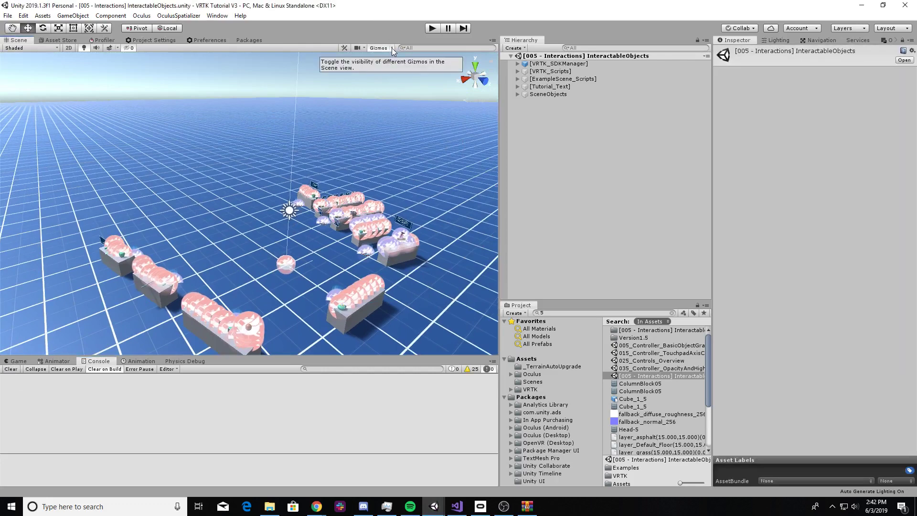
{"action": "left_click", "coordinate": [392, 48]}
{"action": "left_click_drag", "start_coordinate": [437, 61], "coordinate": [423, 58]}
{"action": "left_click_drag", "start_coordinate": [293, 123], "coordinate": [315, 173], "text": "alt"}
{"action": "scroll", "coordinate": [321, 156], "scroll_direction": "up", "scroll_amount": 5}
{"action": "scroll", "coordinate": [349, 172], "scroll_direction": "down", "scroll_amount": 5}
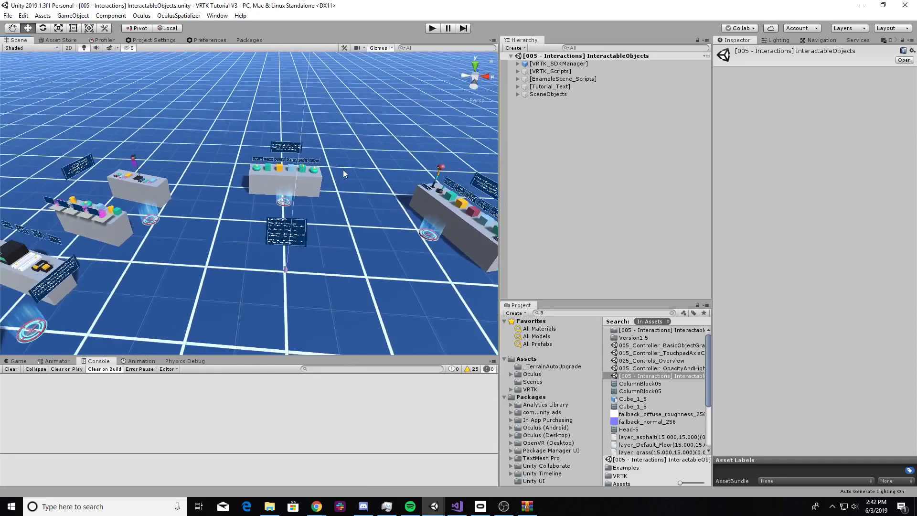
Step: Move [VRTK_SDKManager] to the end of the scene hierarchy and delete its SDKSetupSwitcher child
{"action": "left_click", "coordinate": [559, 64]}
{"action": "left_click", "coordinate": [518, 64]}
{"action": "left_click_drag", "start_coordinate": [552, 64], "coordinate": [544, 143]}
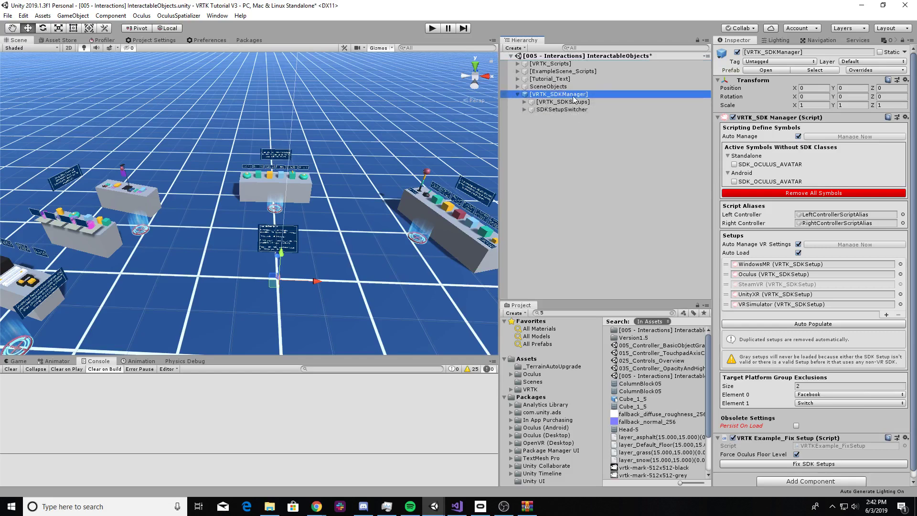
{"action": "left_click", "coordinate": [549, 110]}
{"action": "key", "text": "Delete"}
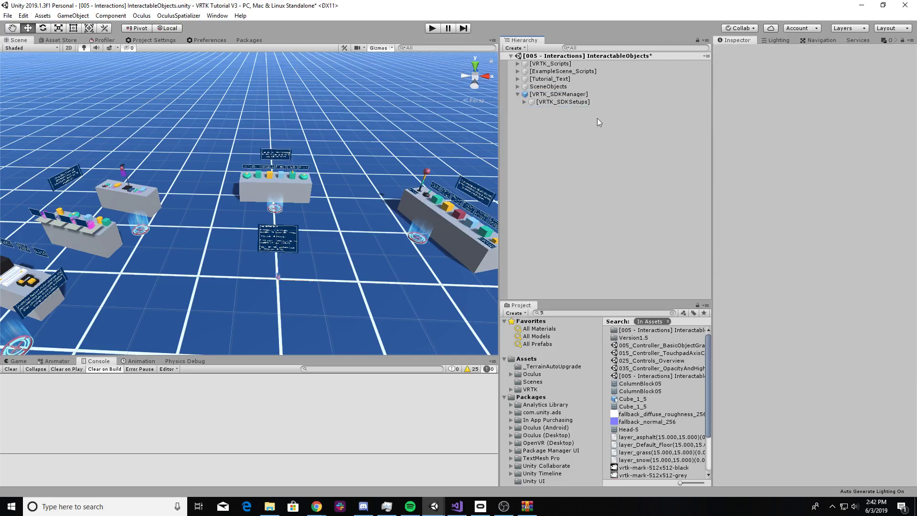
Step: Delete the WindowsMR, UnityXR, SteamVR and VRSimulator setups from [VRTK_SDKSetups]
{"action": "left_click", "coordinate": [549, 94]}
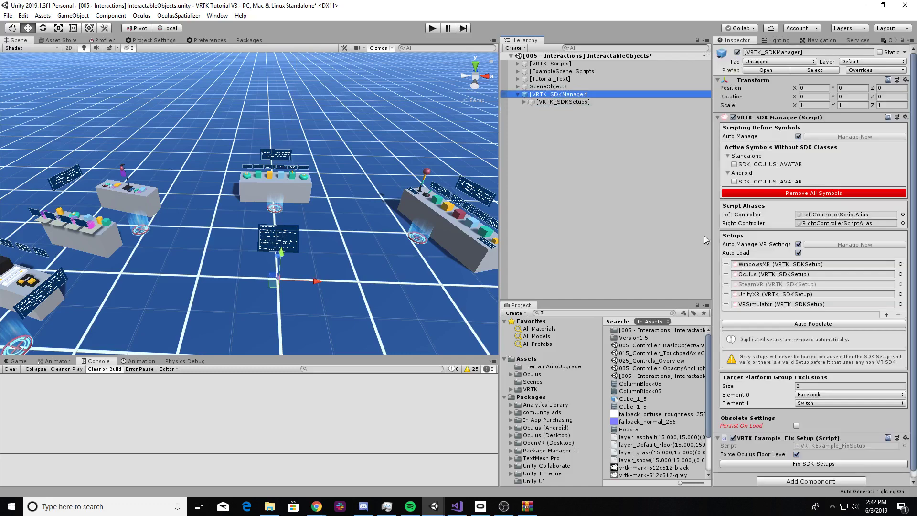
{"action": "left_click", "coordinate": [524, 103]}
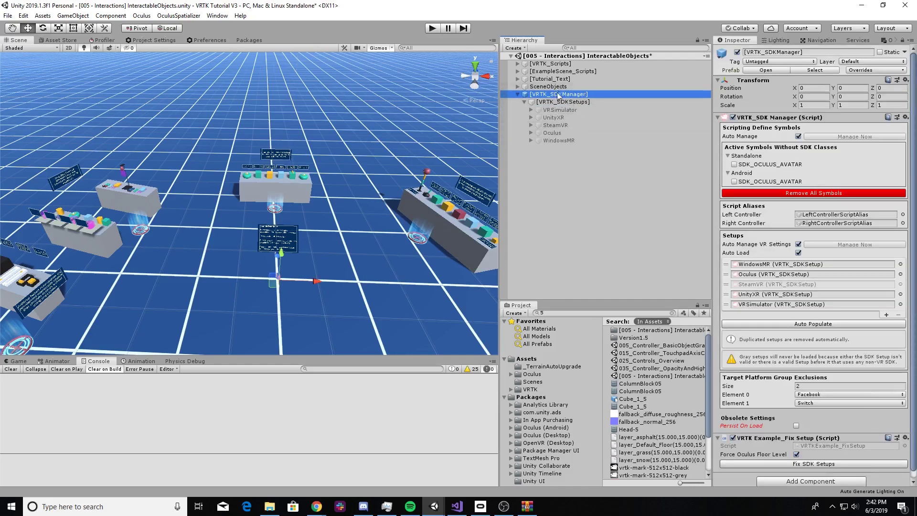
{"action": "left_click", "coordinate": [588, 145]}
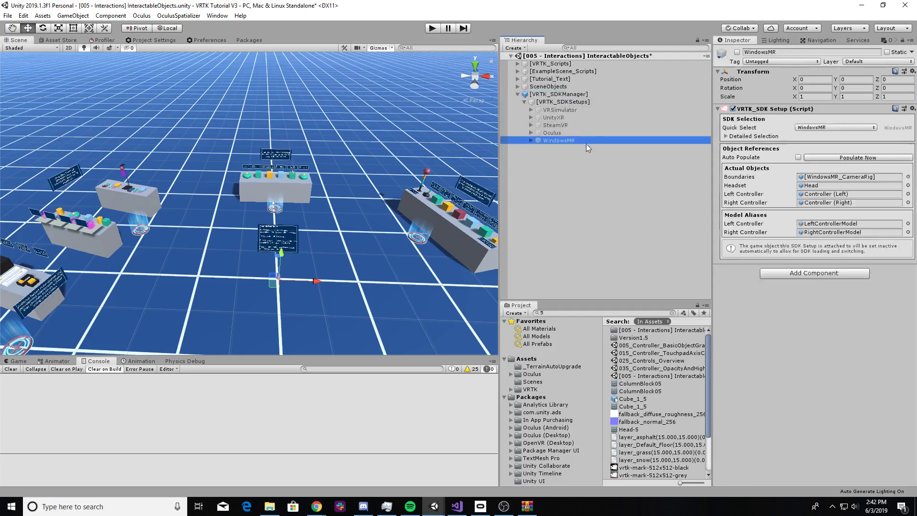
{"action": "key", "text": "Delete"}
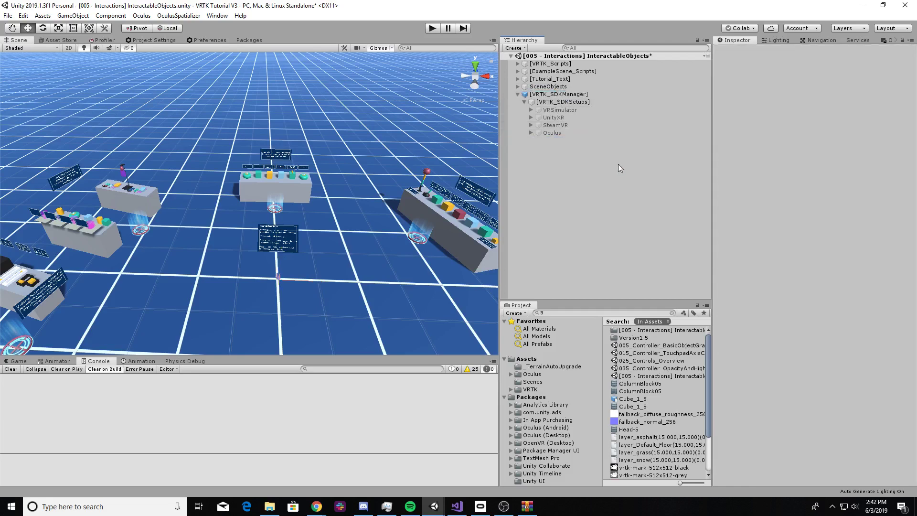
{"action": "left_click", "coordinate": [572, 116]}
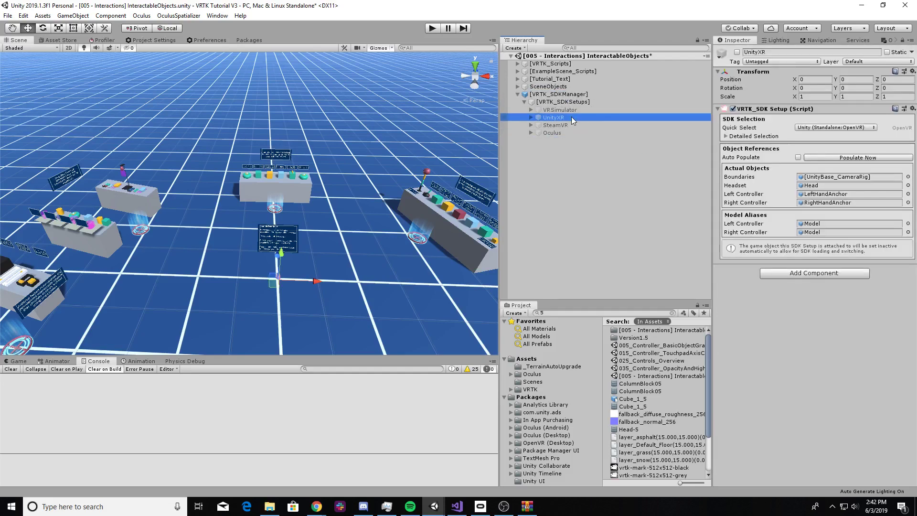
{"action": "key", "text": "Delete"}
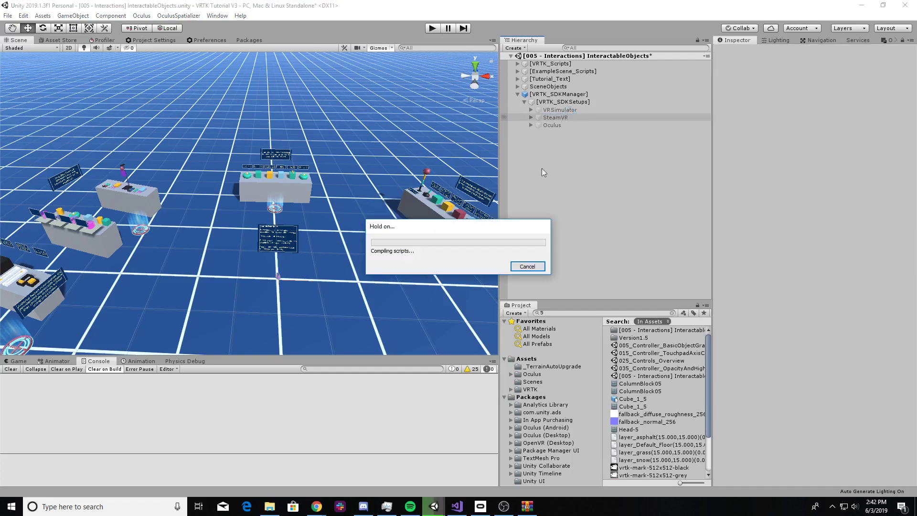
{"action": "left_click", "coordinate": [562, 117]}
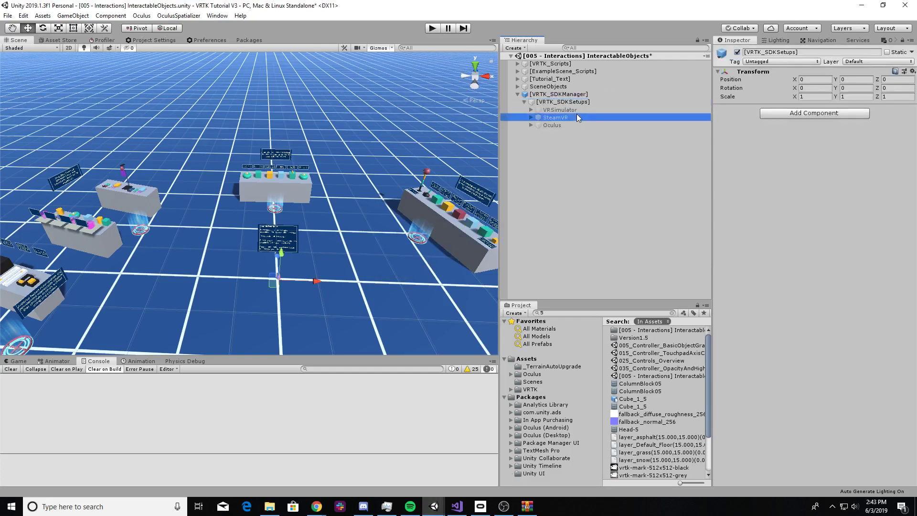
{"action": "key", "text": "Delete"}
{"action": "left_click", "coordinate": [575, 110]}
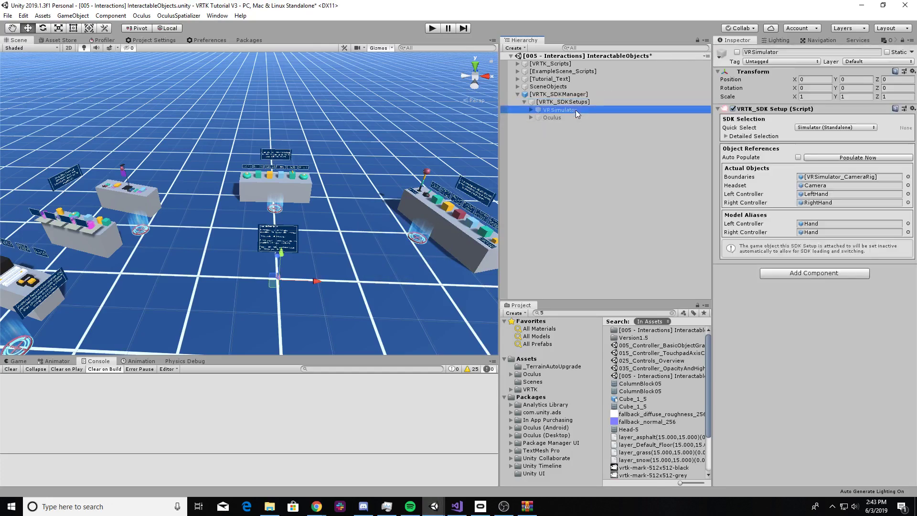
{"action": "key", "text": "Delete"}
Step: Make Oculus the first entry in the SDK Manager's Setups list and remove all the empty entries
{"action": "left_click", "coordinate": [531, 111]}
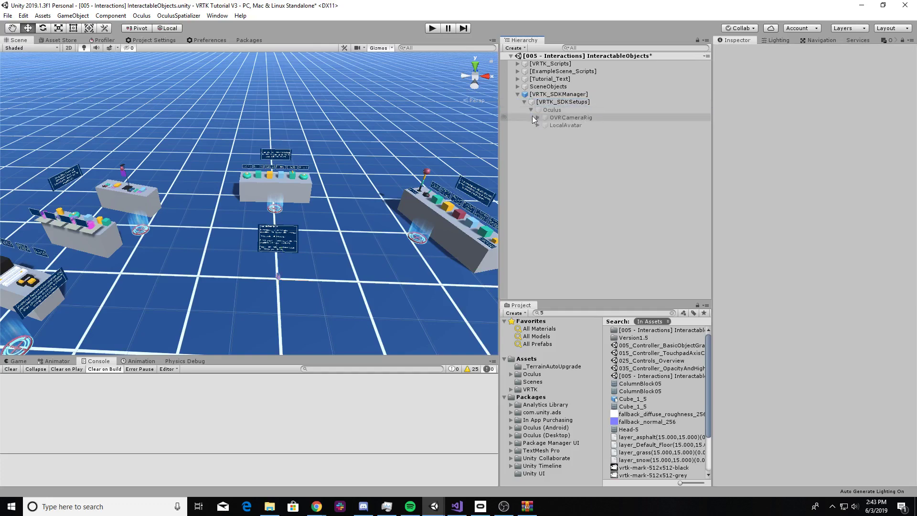
{"action": "left_click", "coordinate": [559, 94]}
{"action": "left_click", "coordinate": [560, 102]}
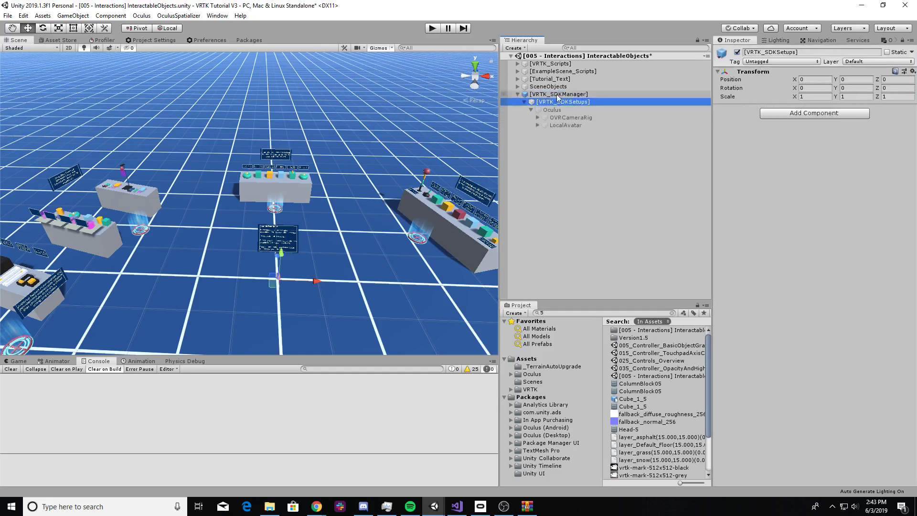
{"action": "left_click", "coordinate": [558, 95]}
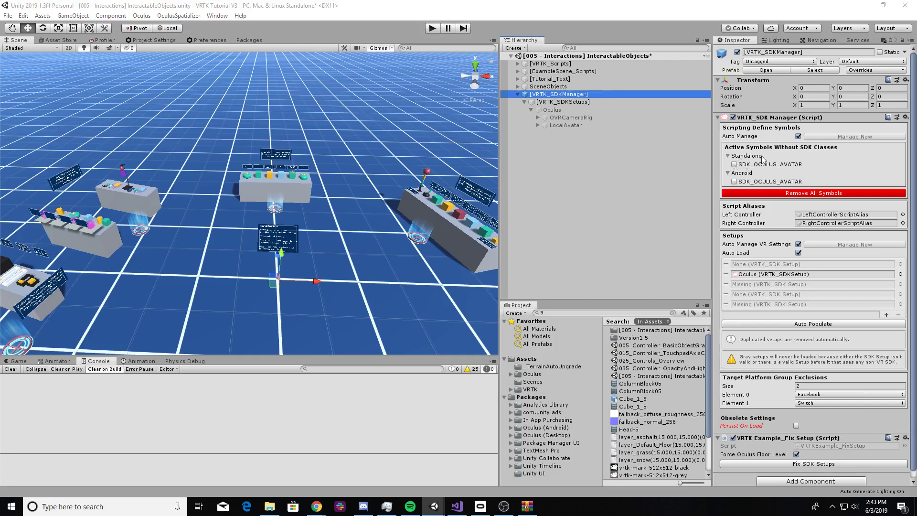
{"action": "scroll", "coordinate": [742, 165], "scroll_direction": "down", "scroll_amount": 1}
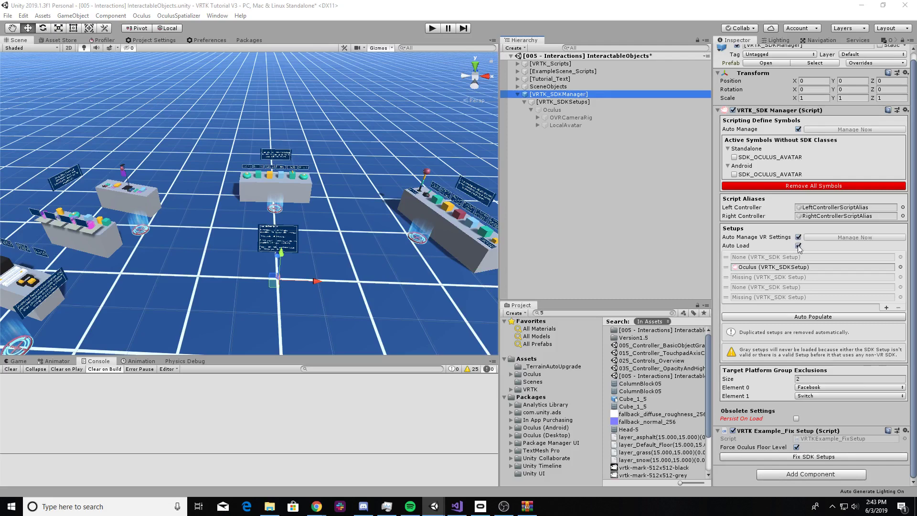
{"action": "left_click_drag", "start_coordinate": [726, 267], "coordinate": [725, 260]}
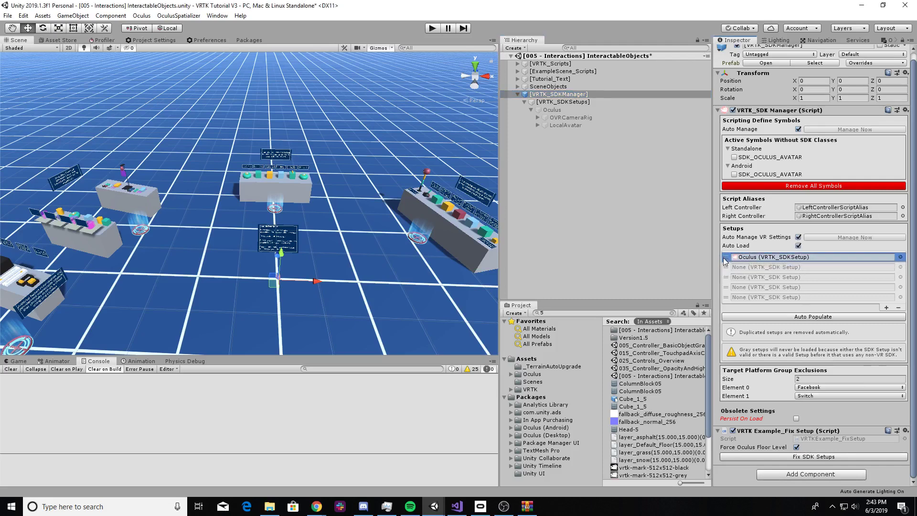
{"action": "left_click", "coordinate": [728, 298]}
{"action": "left_click", "coordinate": [899, 307]}
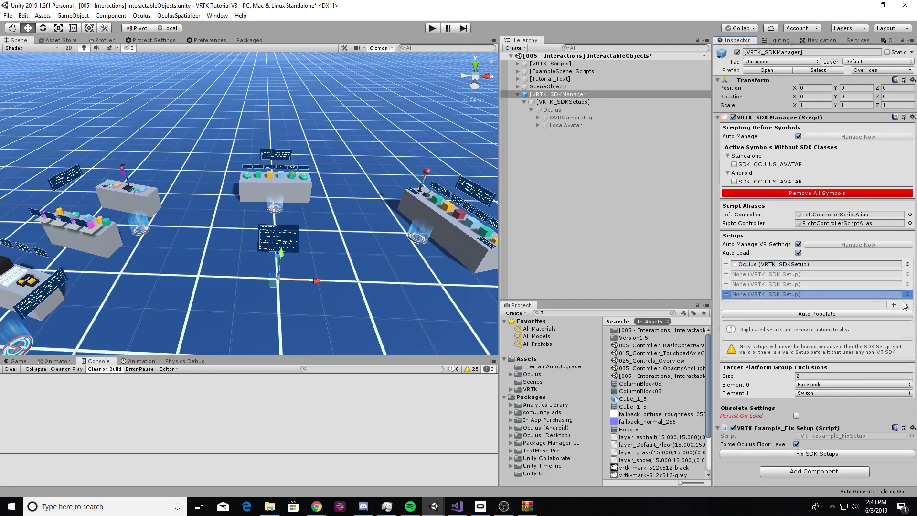
{"action": "left_click", "coordinate": [906, 306]}
{"action": "left_click", "coordinate": [906, 295]}
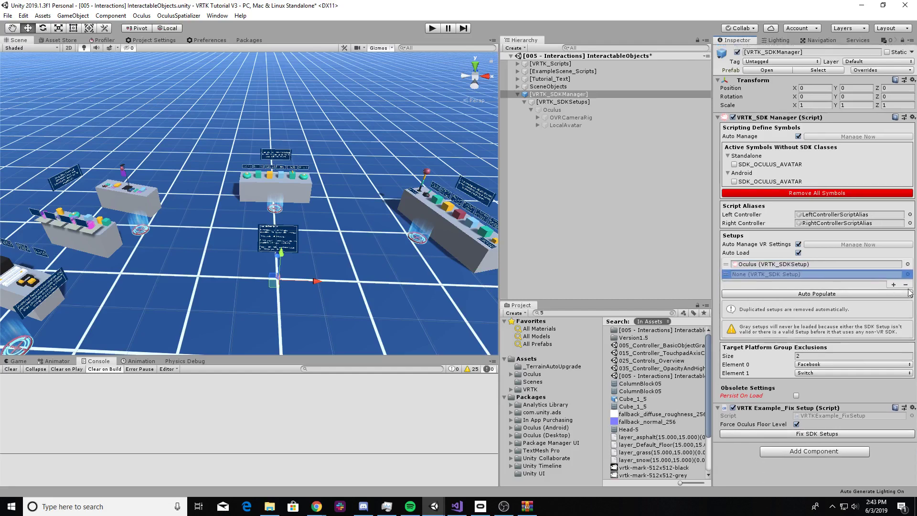
{"action": "left_click", "coordinate": [906, 284]}
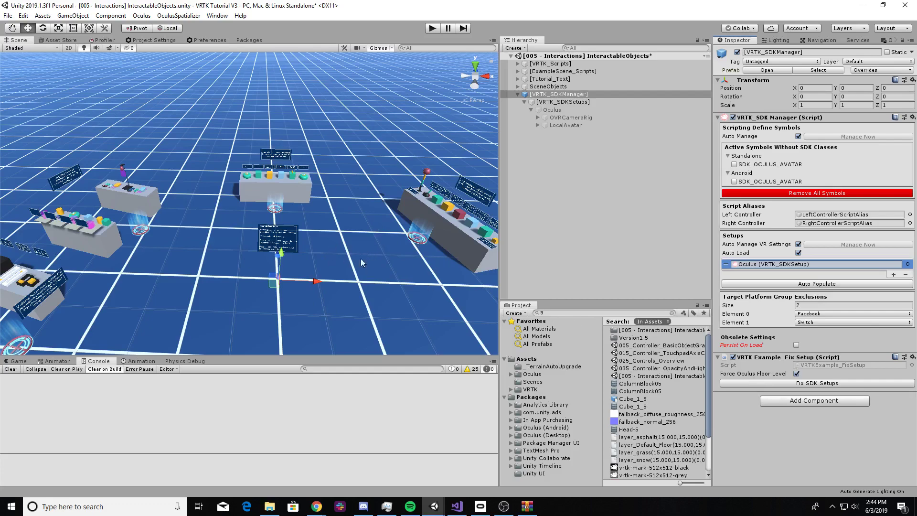
Step: Examine the components of the Oculus setup and of its OVRCameraRig and LocalAvatar children
{"action": "left_click_drag", "start_coordinate": [402, 265], "coordinate": [336, 194], "text": "alt"}
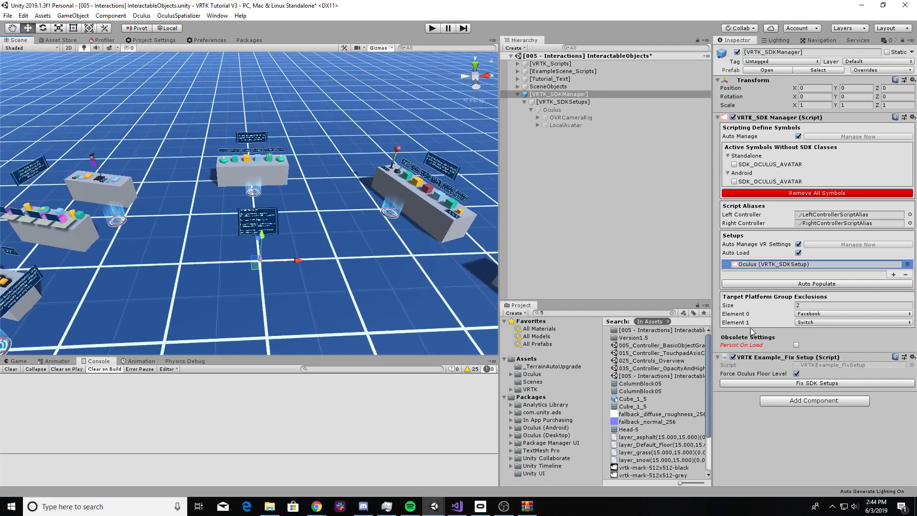
{"action": "left_click", "coordinate": [563, 102]}
{"action": "left_click", "coordinate": [551, 109]}
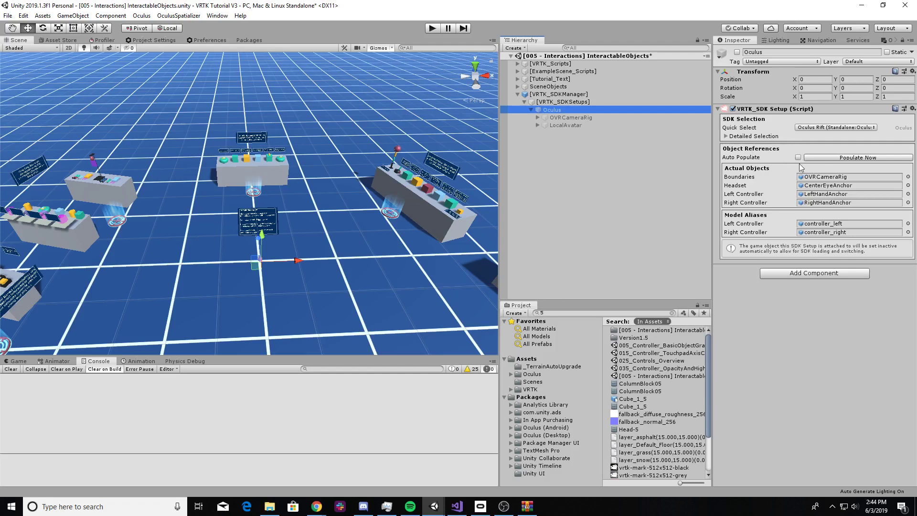
{"action": "left_click", "coordinate": [565, 118]}
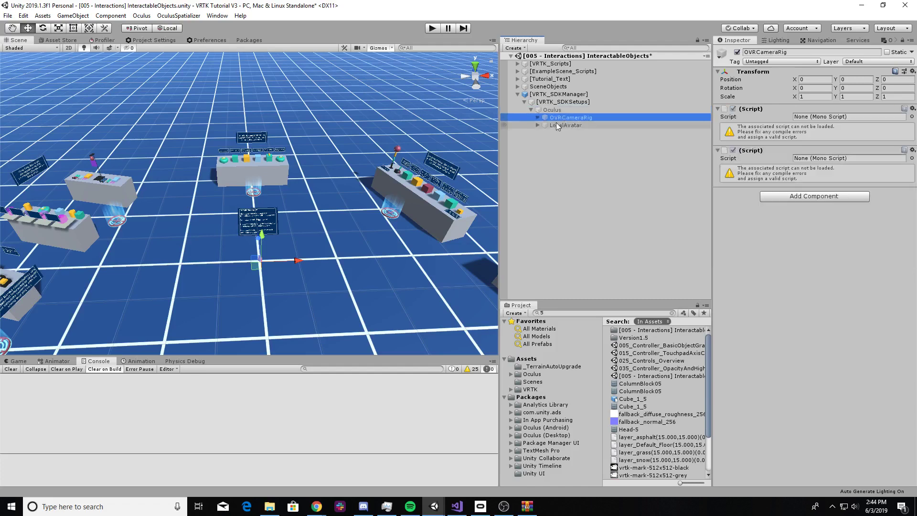
{"action": "left_click", "coordinate": [564, 125]}
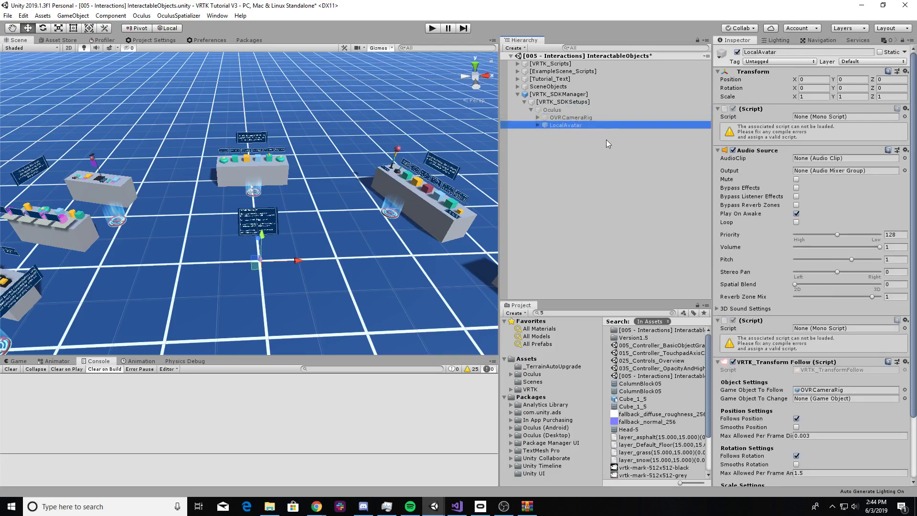
Step: Delete the LocalAvatar and the old OVRCameraRig with its broken scripts from the Oculus setup
{"action": "key", "text": "Delete"}
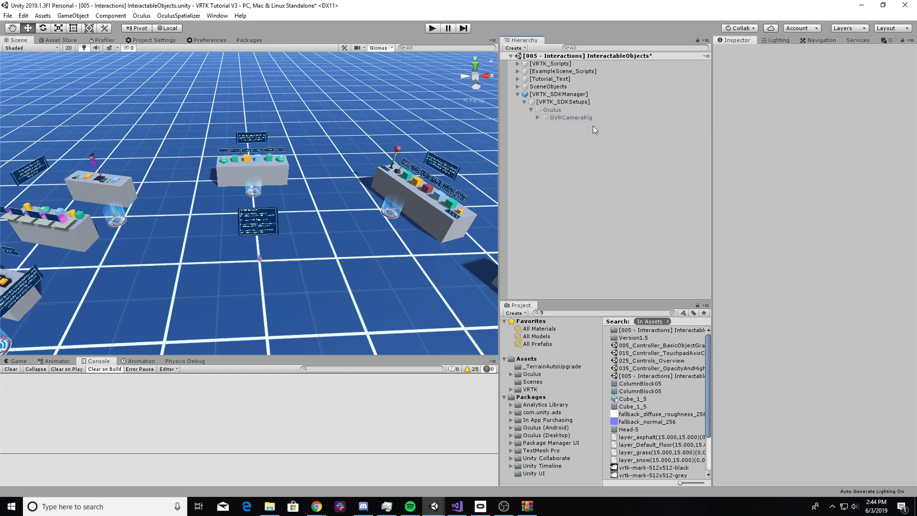
{"action": "left_click", "coordinate": [563, 111]}
{"action": "left_click", "coordinate": [568, 118]}
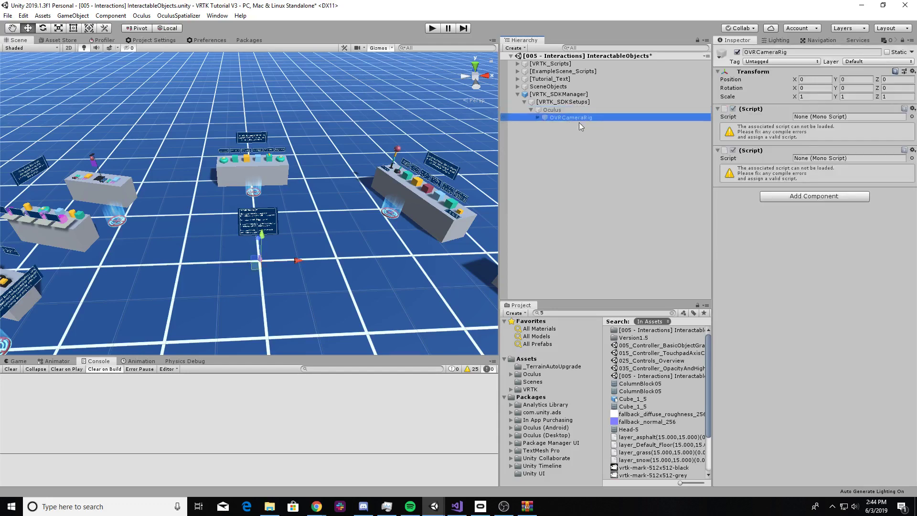
{"action": "left_click", "coordinate": [537, 117]}
{"action": "left_click", "coordinate": [544, 125]}
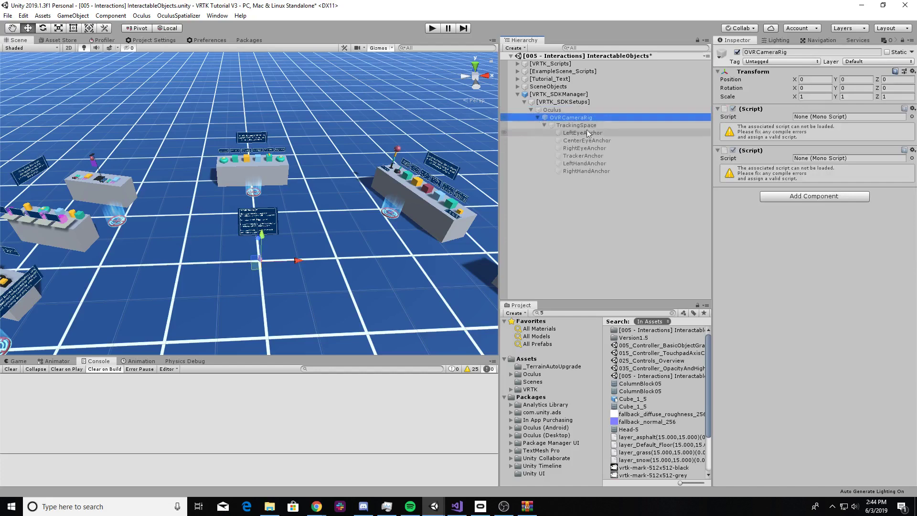
{"action": "left_click", "coordinate": [576, 125]}
{"action": "left_click", "coordinate": [587, 141]}
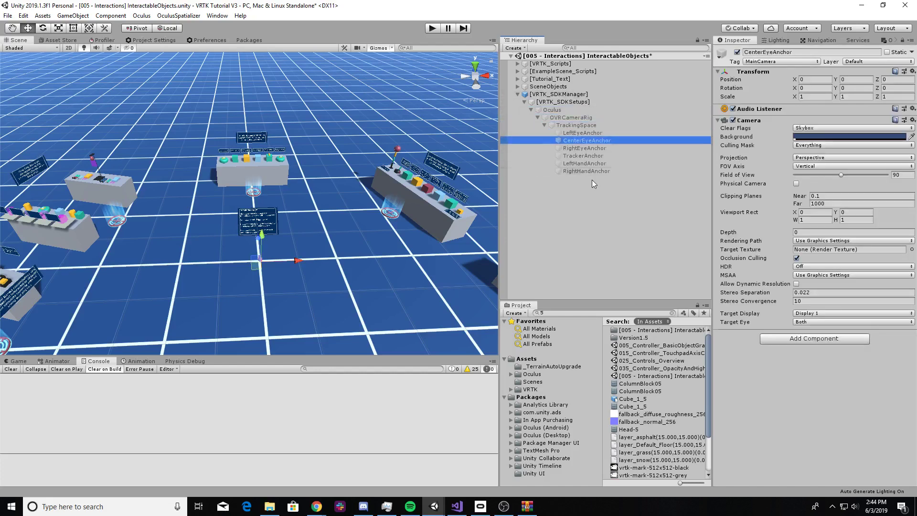
{"action": "left_click", "coordinate": [583, 155]}
{"action": "left_click", "coordinate": [578, 119]}
{"action": "key", "text": "Delete"}
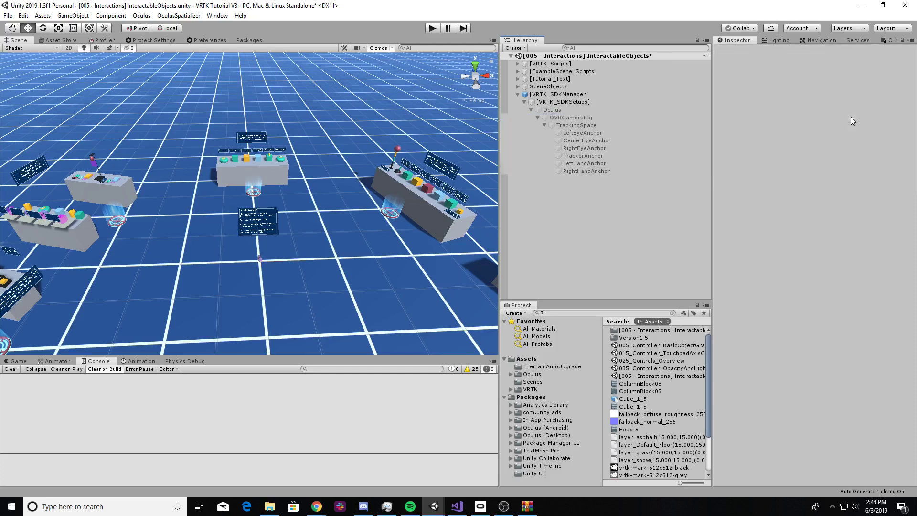
Step: Search the project assets for "ovrca" and add the OVRCameraRig prefab as a child of Oculus
{"action": "left_click", "coordinate": [566, 314]}
{"action": "type", "text": "ovr"}
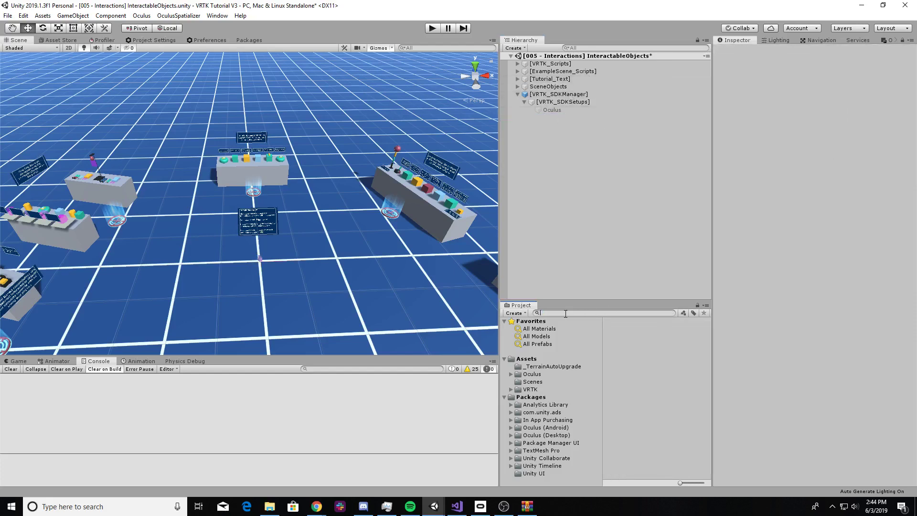
{"action": "type", "text": "car"}
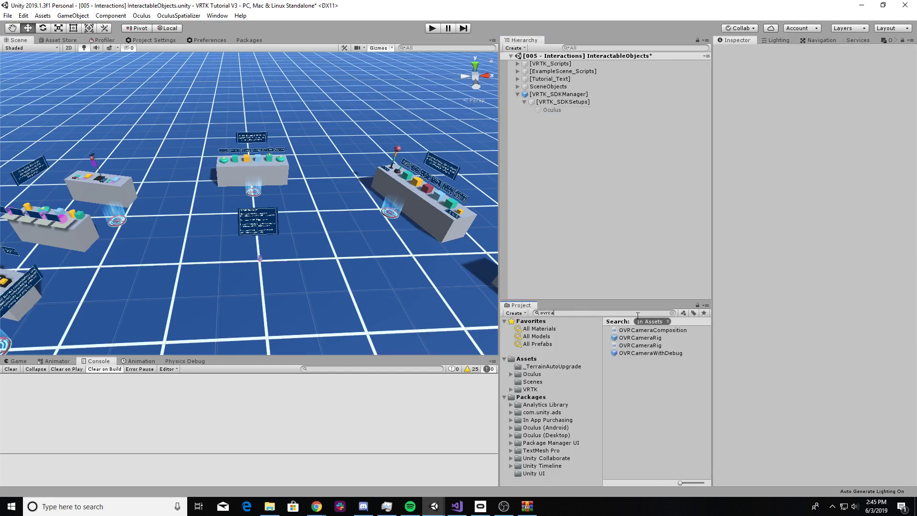
{"action": "left_click_drag", "start_coordinate": [645, 338], "coordinate": [566, 109]}
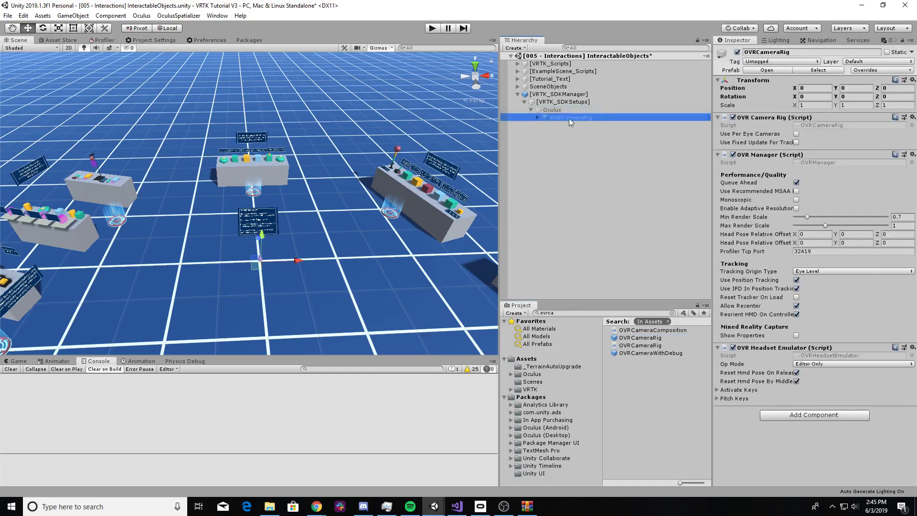
Step: Activate the Oculus object and populate the missing object references of its VRTK_SDK Setup
{"action": "left_click", "coordinate": [564, 111]}
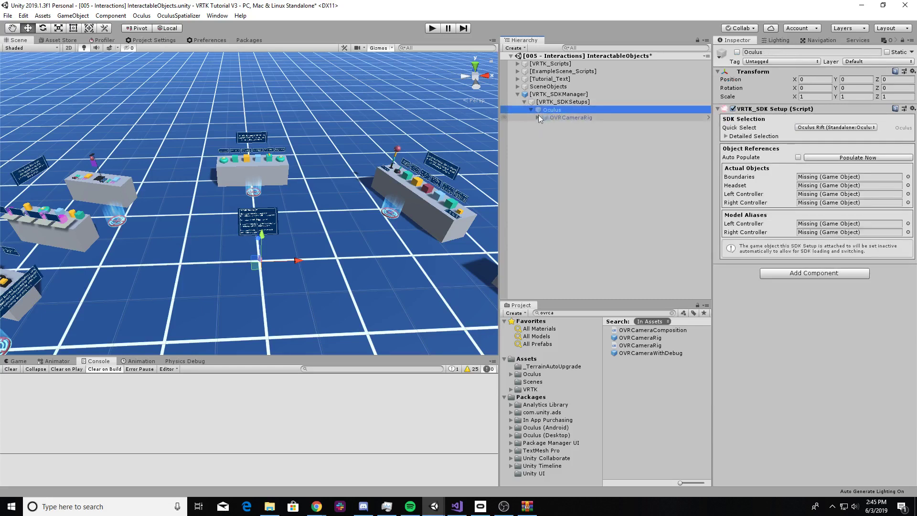
{"action": "left_click", "coordinate": [737, 52]}
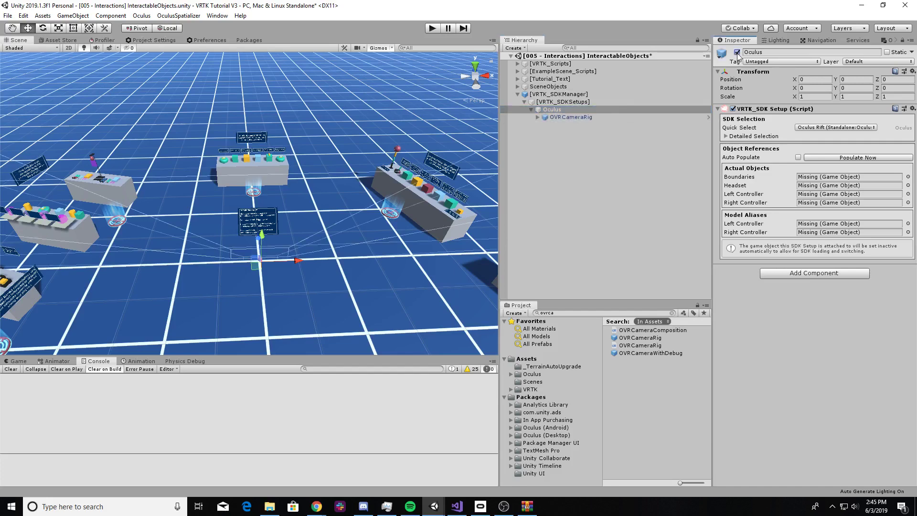
{"action": "left_click", "coordinate": [547, 147]}
{"action": "left_click", "coordinate": [554, 110]}
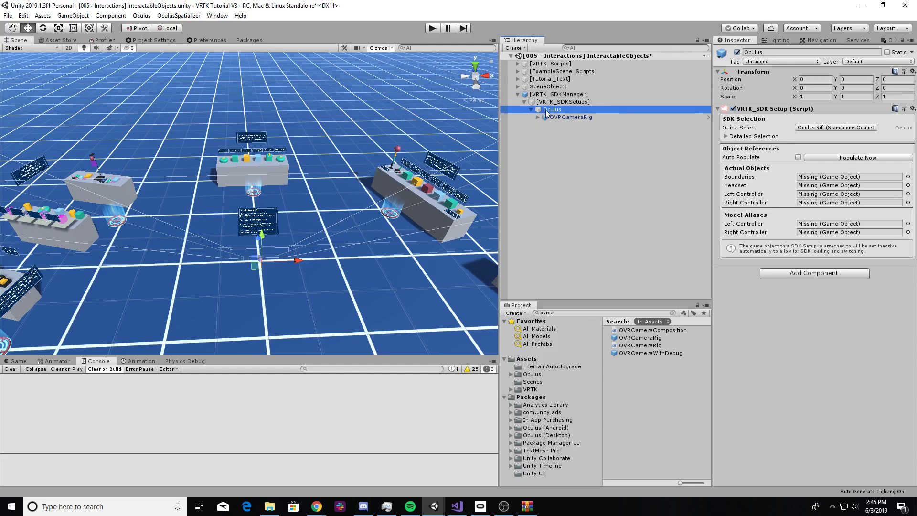
{"action": "right_click_drag", "start_coordinate": [352, 138], "coordinate": [521, 122]}
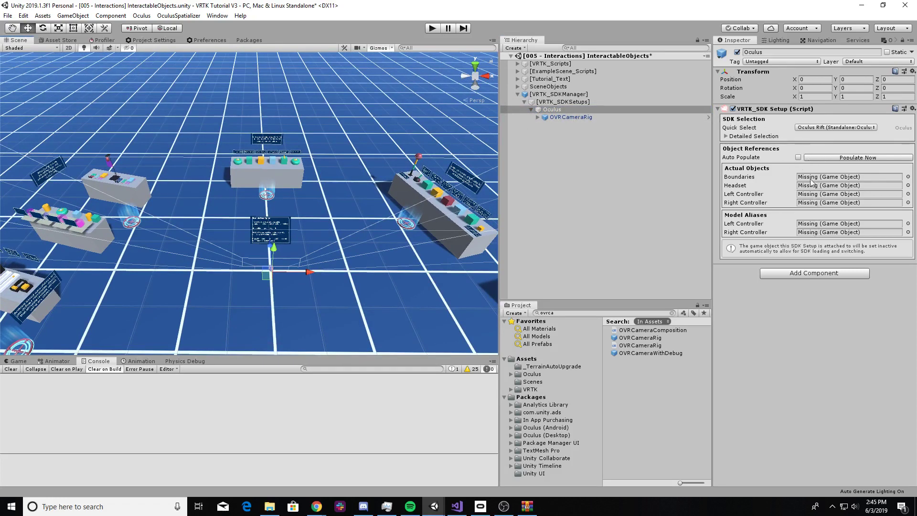
{"action": "left_click", "coordinate": [827, 158]}
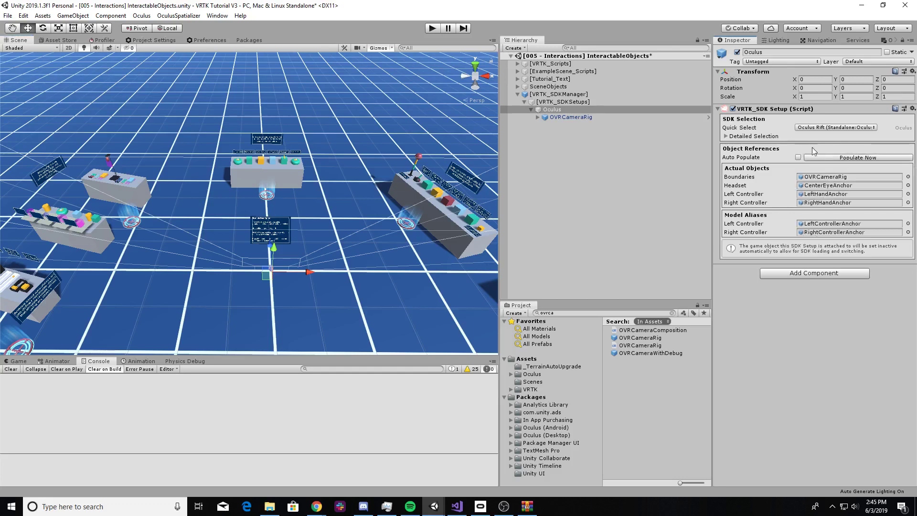
Step: Set the Oculus setup's SDK Quick Select to GearVR (Android:Oculus)
{"action": "left_click", "coordinate": [538, 118]}
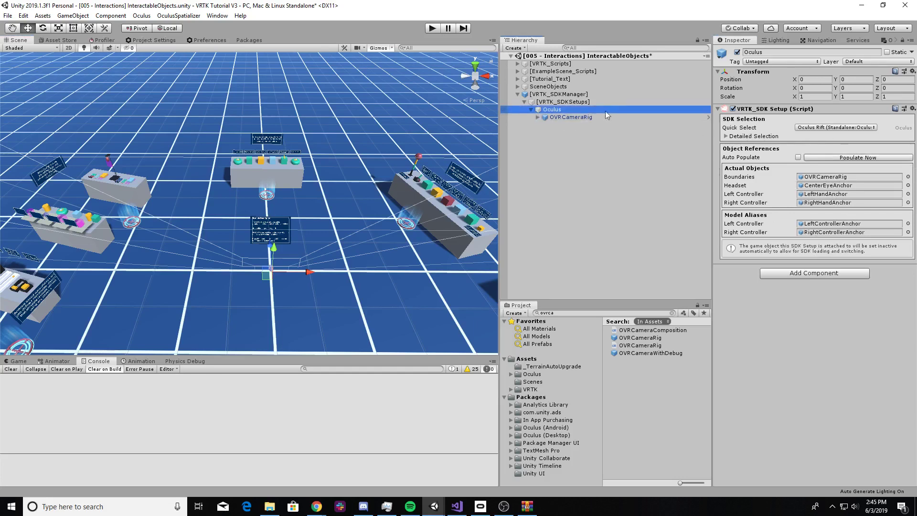
{"action": "left_click", "coordinate": [818, 128]}
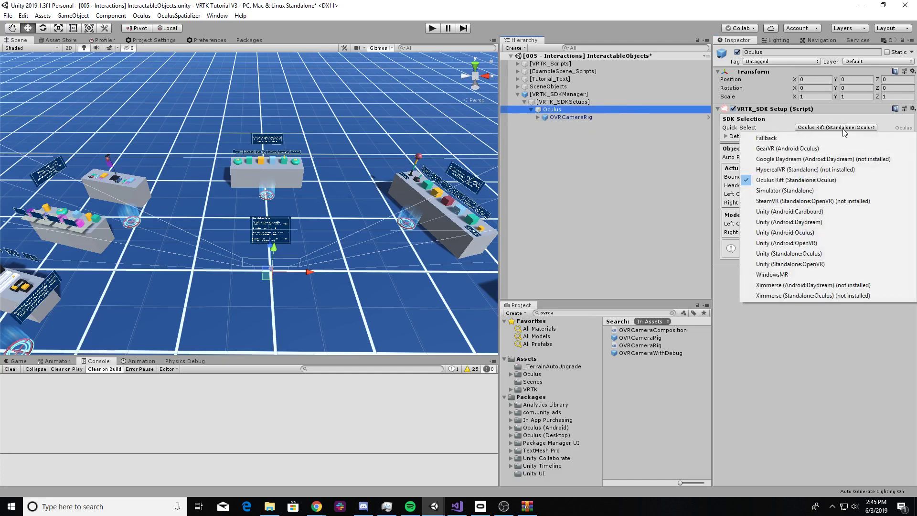
{"action": "left_click", "coordinate": [793, 150]}
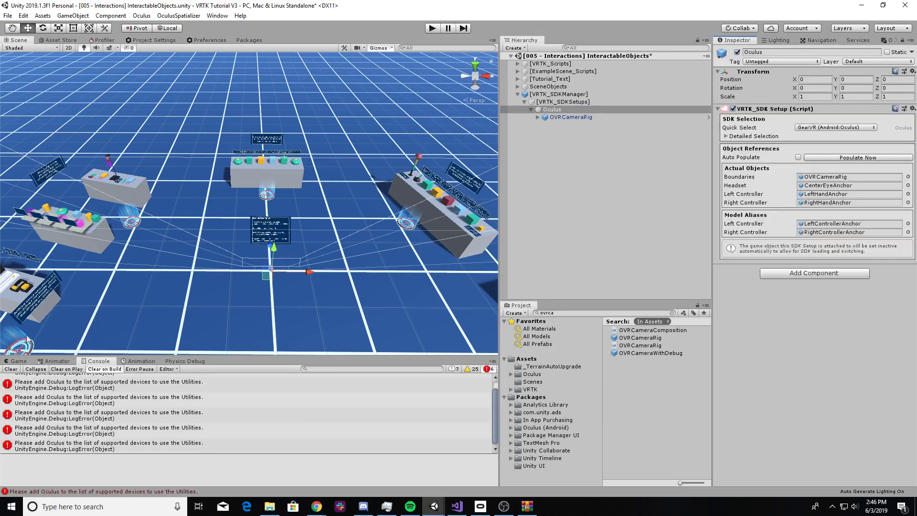
Step: Switch the build platform to Android and clear the console's error messages
{"action": "left_click", "coordinate": [11, 369]}
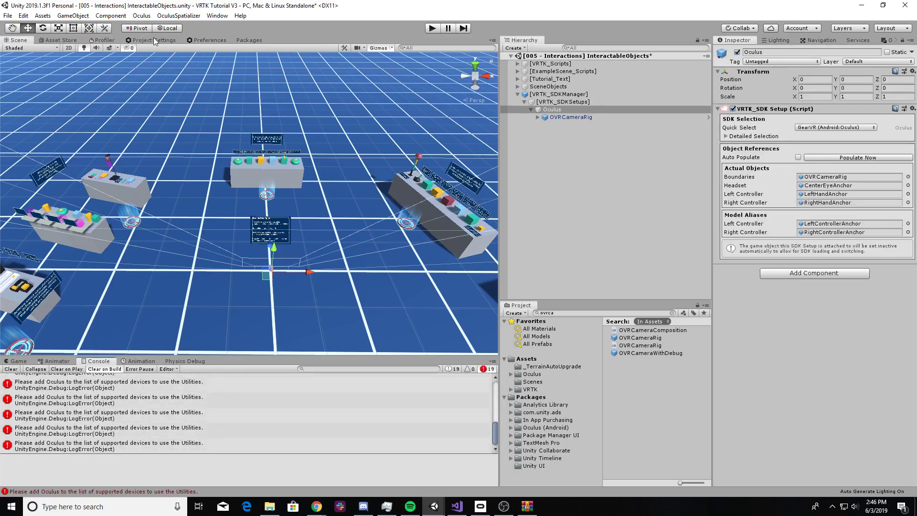
{"action": "left_click", "coordinate": [153, 39]}
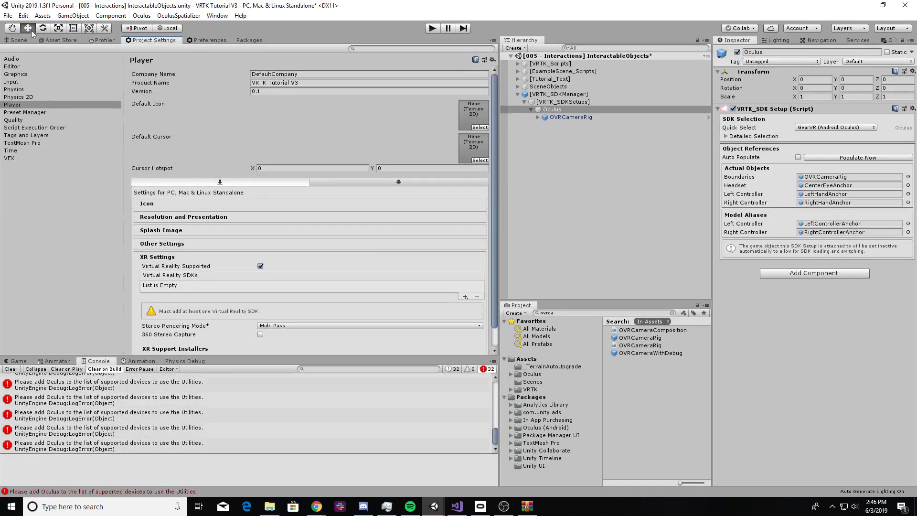
{"action": "left_click", "coordinate": [7, 16]}
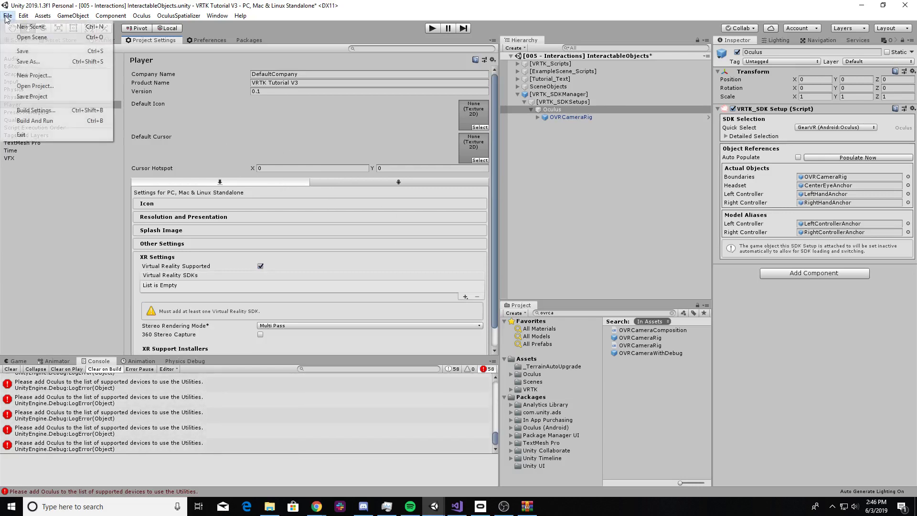
{"action": "left_click", "coordinate": [39, 111]}
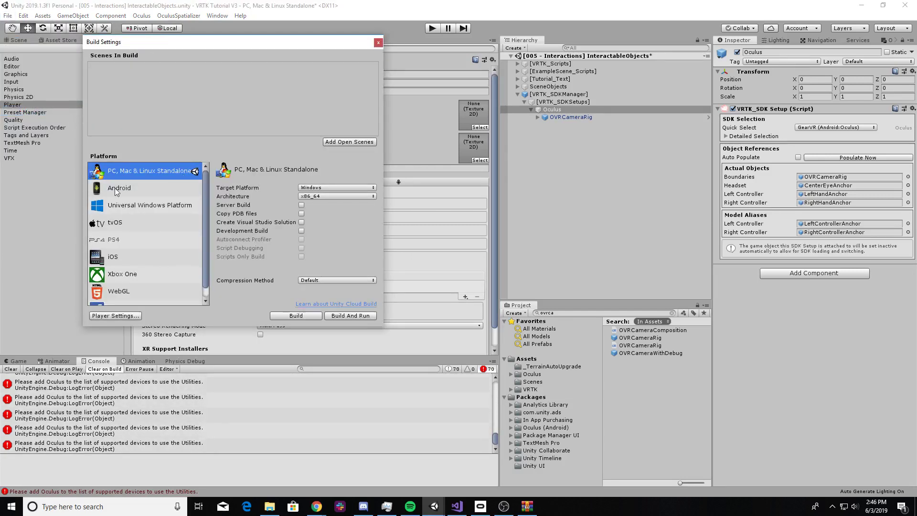
{"action": "left_click", "coordinate": [116, 192]}
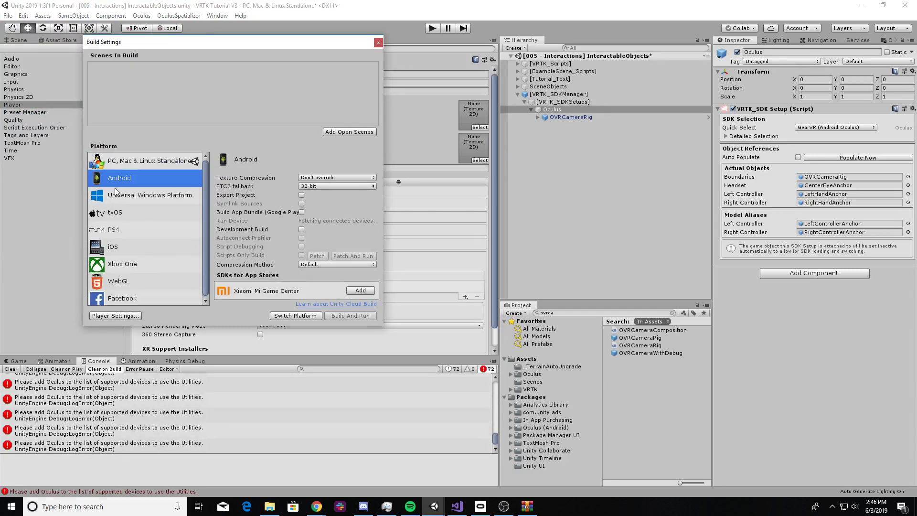
{"action": "left_click", "coordinate": [288, 316]}
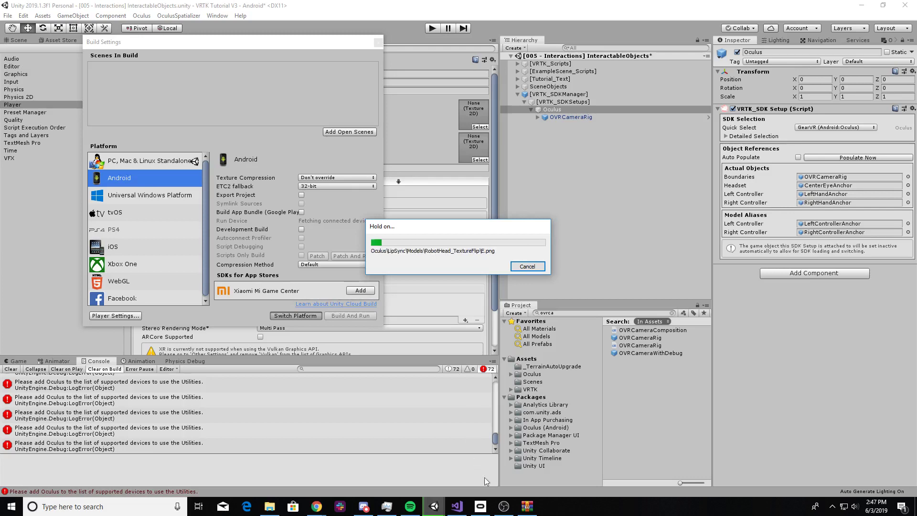
{"action": "left_click", "coordinate": [499, 511]}
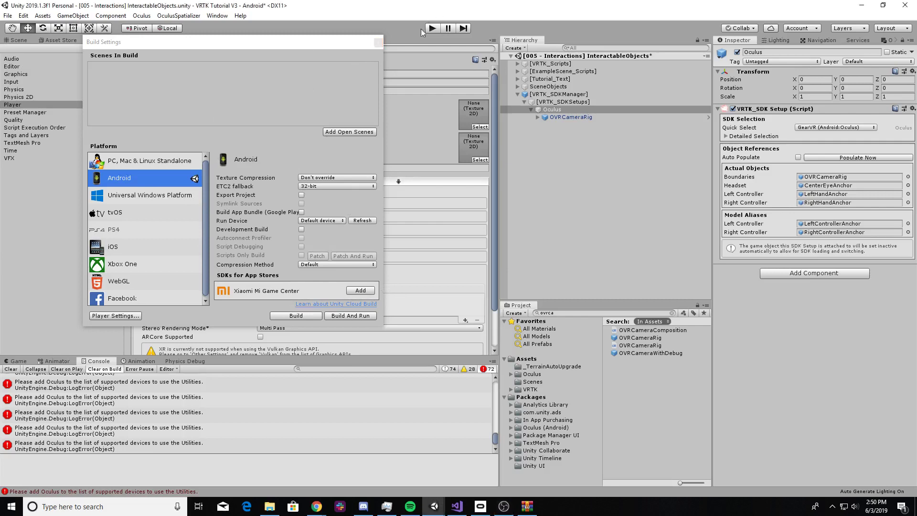
{"action": "left_click", "coordinate": [378, 43]}
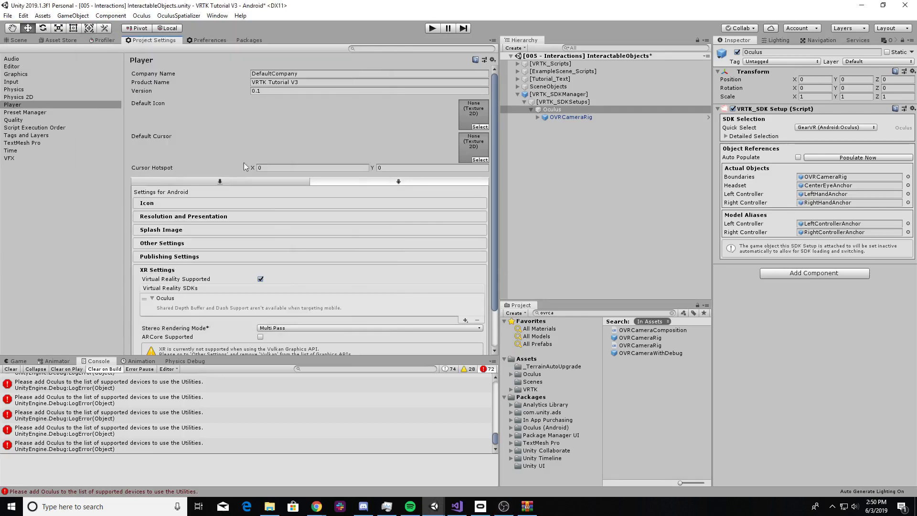
{"action": "left_click", "coordinate": [11, 369]}
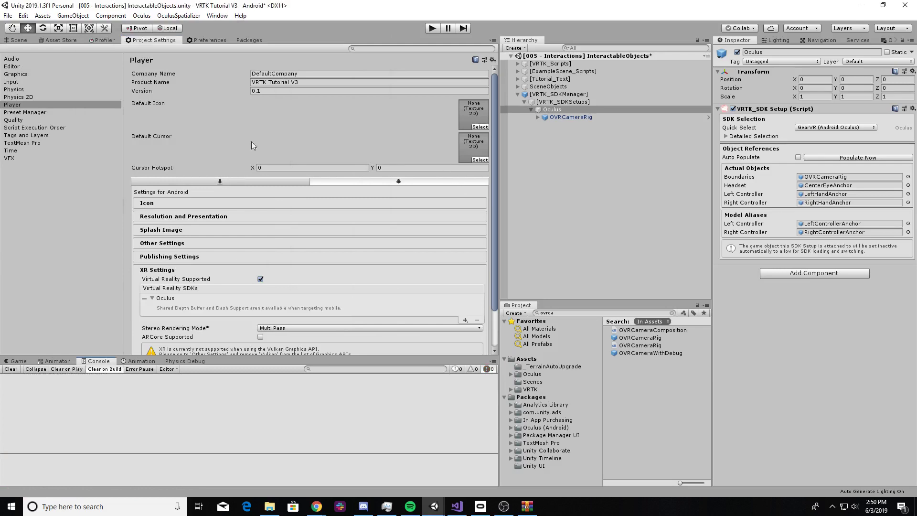
Step: Check the Virtual Reality SDKs listed and available in the Android XR Settings of the Player project settings
{"action": "scroll", "coordinate": [303, 122], "scroll_direction": "down", "scroll_amount": 3}
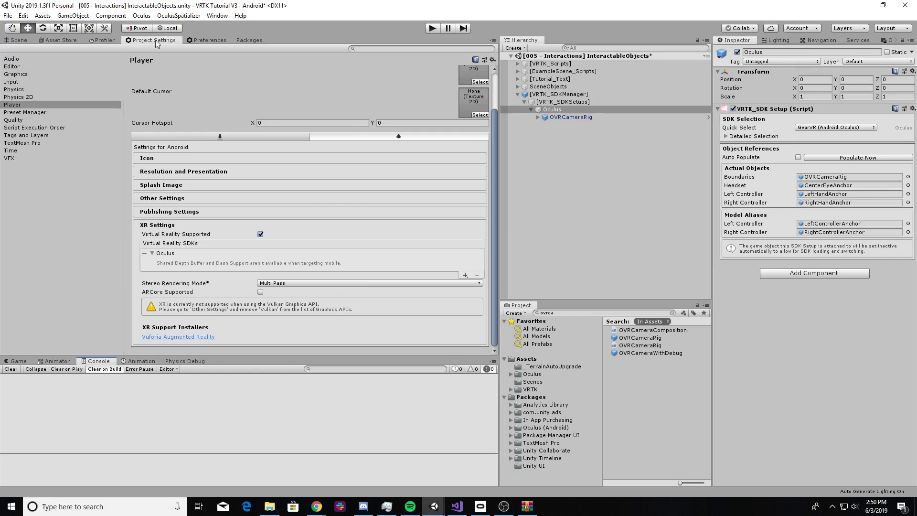
{"action": "left_click", "coordinate": [8, 16]}
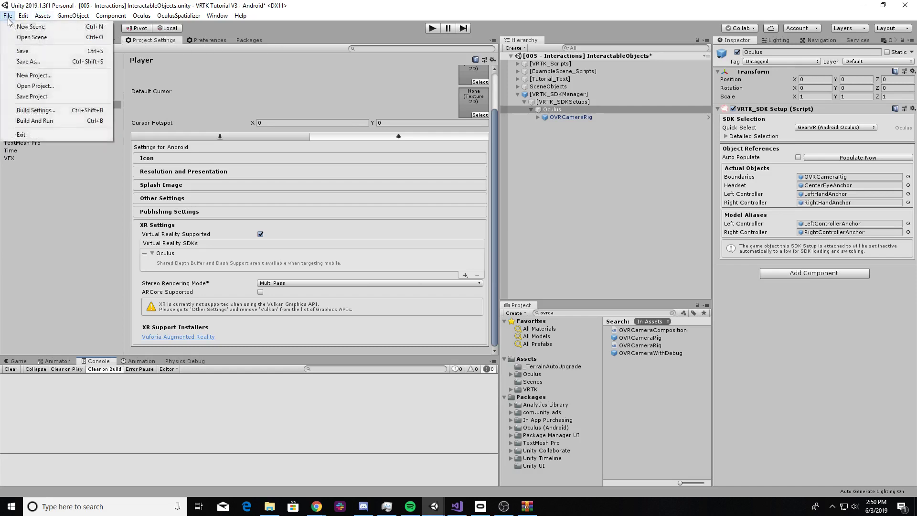
{"action": "mouse_move", "coordinate": [23, 18]}
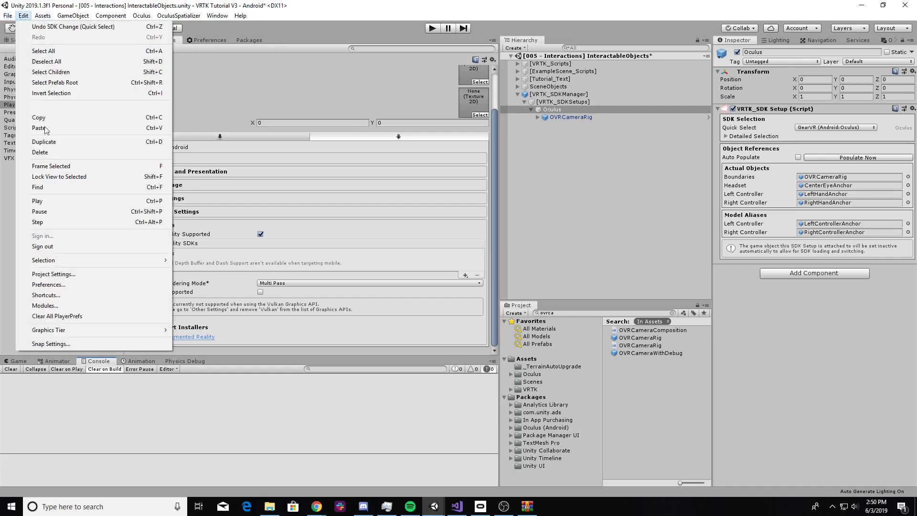
{"action": "left_click", "coordinate": [62, 276]}
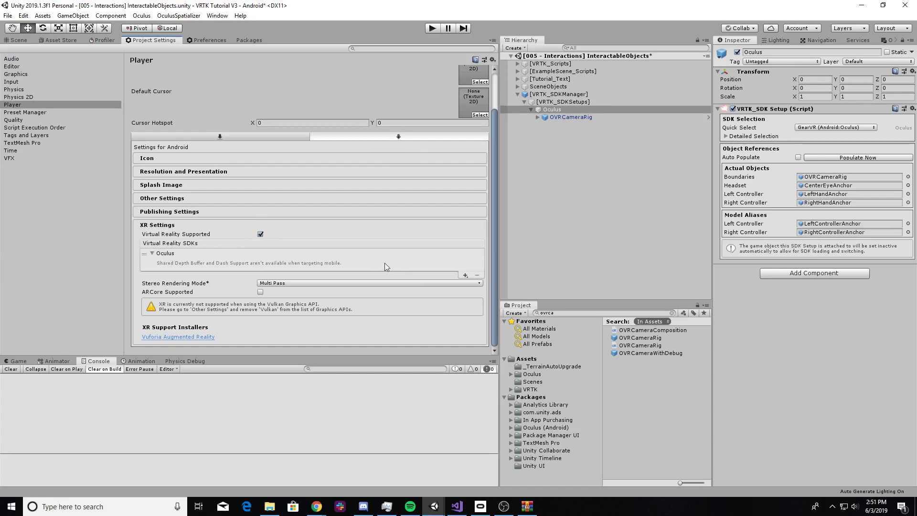
{"action": "left_click", "coordinate": [464, 276]}
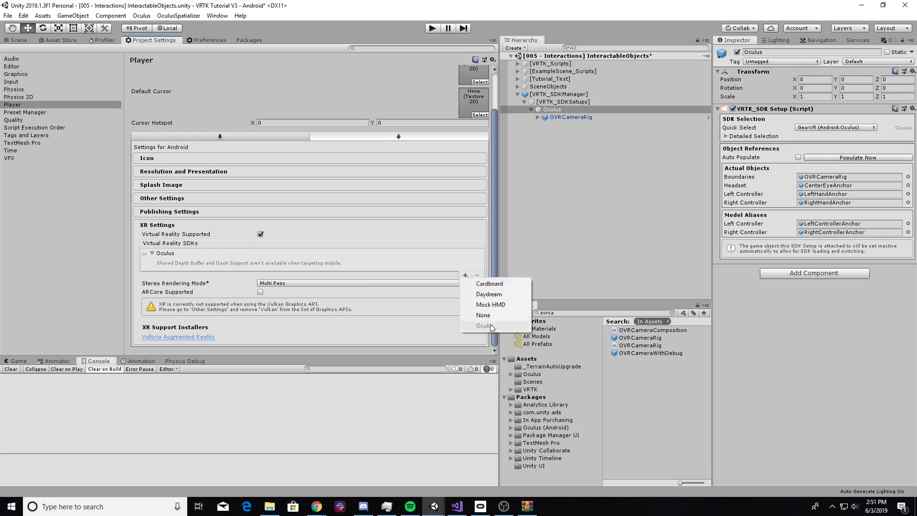
{"action": "left_click", "coordinate": [324, 297]}
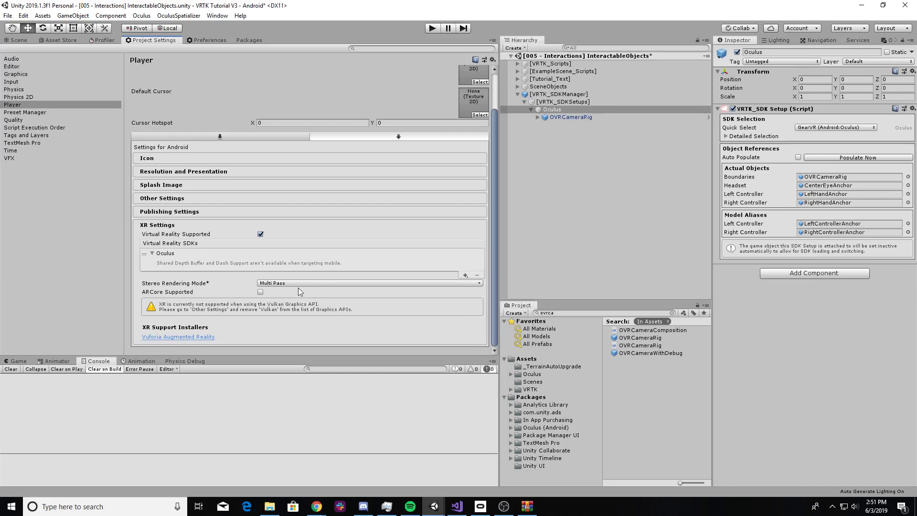
Step: Set the Color Space to Linear in the Android player's Other Settings
{"action": "left_click", "coordinate": [182, 223]}
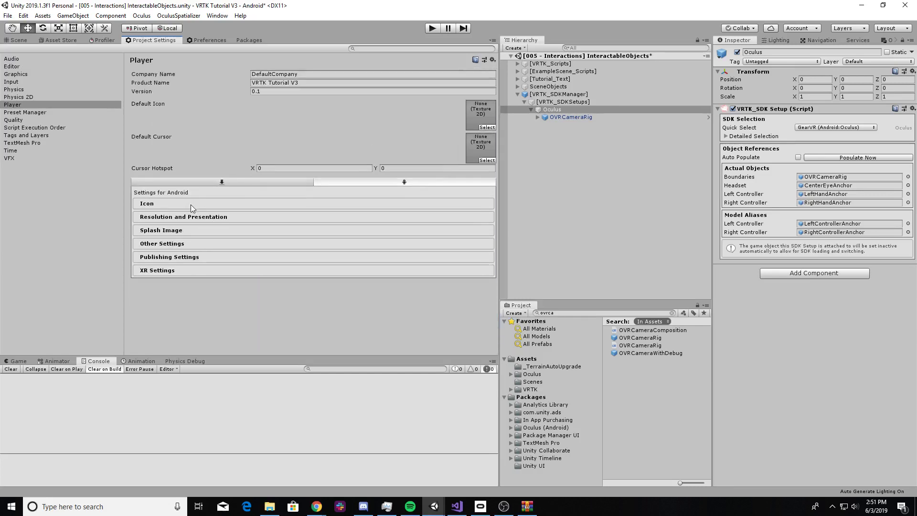
{"action": "left_click", "coordinate": [205, 243]}
{"action": "scroll", "coordinate": [215, 229], "scroll_direction": "down", "scroll_amount": 3}
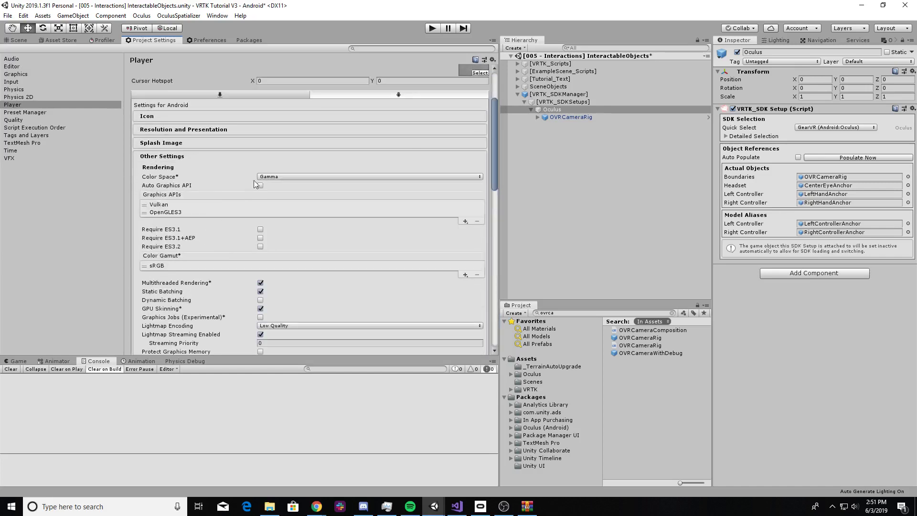
{"action": "left_click", "coordinate": [275, 177]}
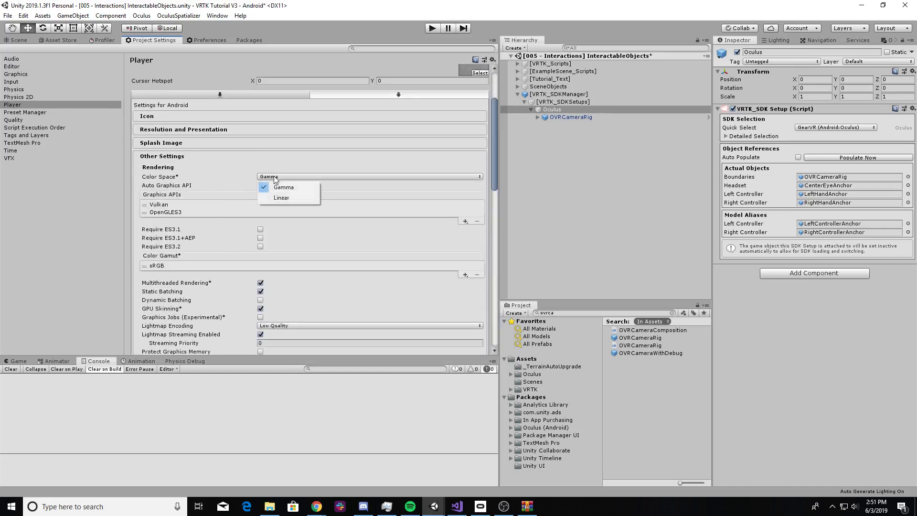
{"action": "left_click", "coordinate": [277, 197]}
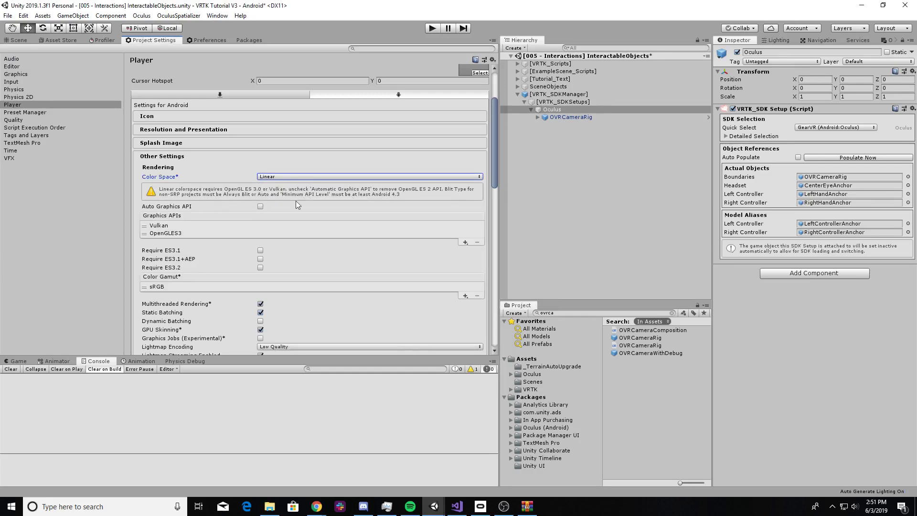
Step: Remove Vulkan from the Graphics APIs in the Android player's Other Settings
{"action": "left_click", "coordinate": [161, 227]}
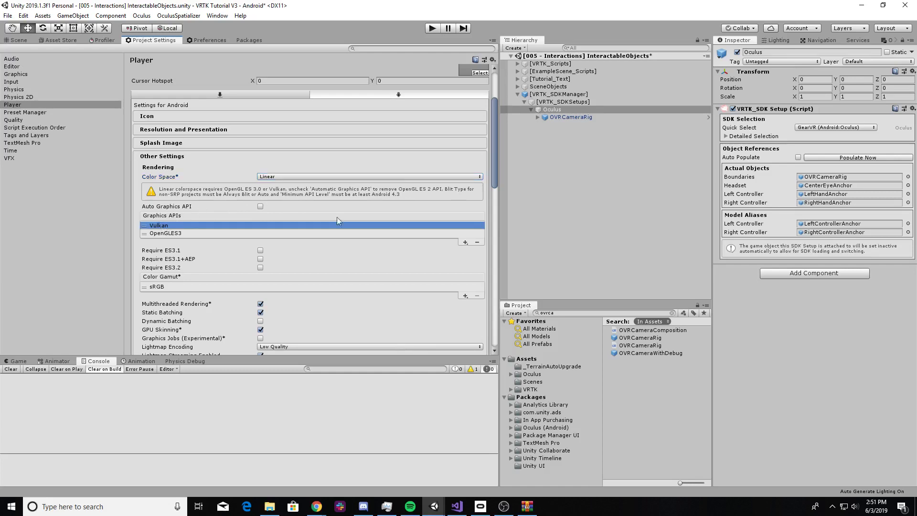
{"action": "left_click", "coordinate": [477, 243]}
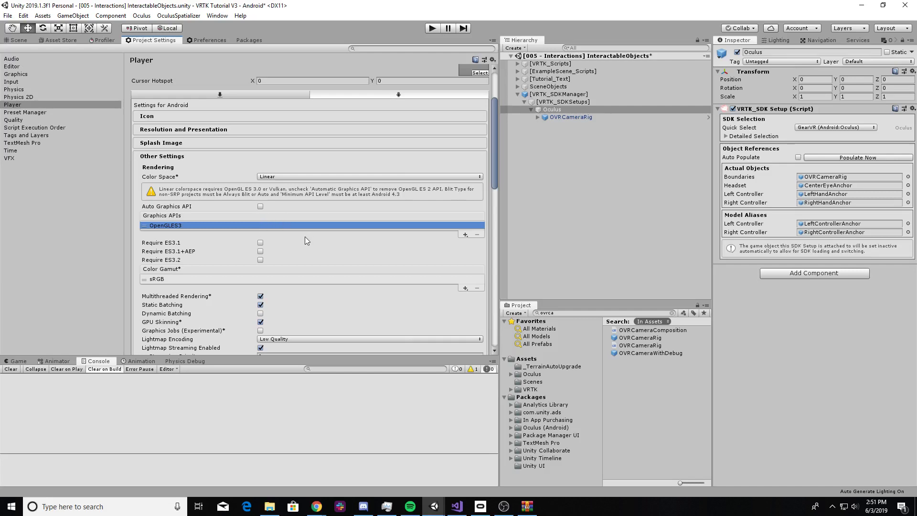
Step: Set both the Minimum API Level and the Target API Level to Android 6.0 'Marshmallow' (API level 23)
{"action": "scroll", "coordinate": [344, 241], "scroll_direction": "down", "scroll_amount": 3}
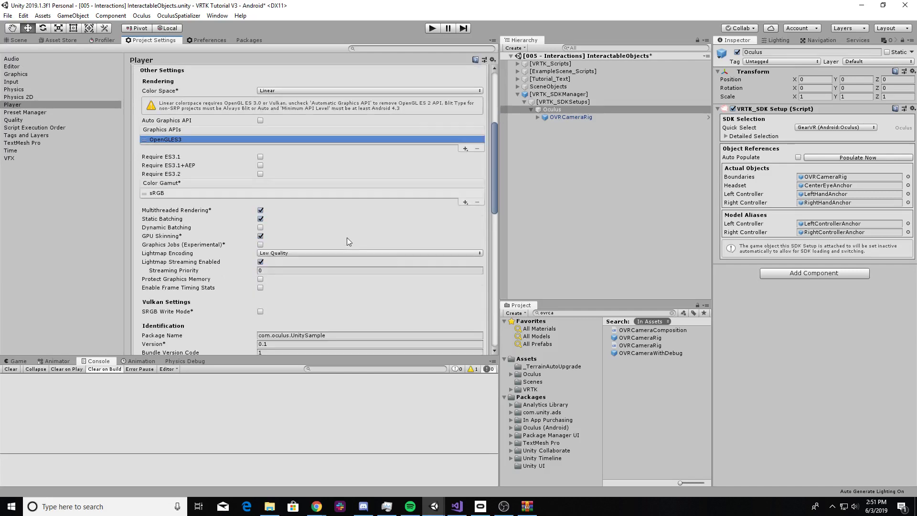
{"action": "scroll", "coordinate": [282, 160], "scroll_direction": "down", "scroll_amount": 7}
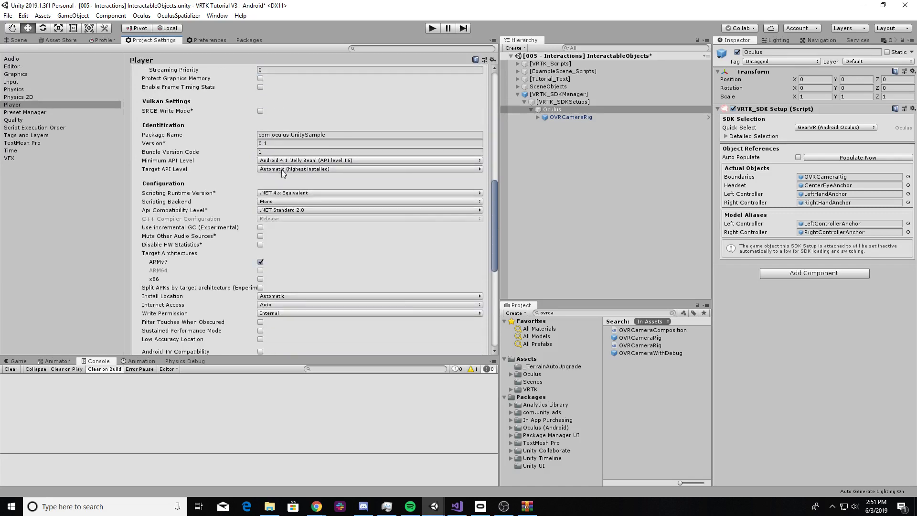
{"action": "scroll", "coordinate": [165, 165], "scroll_direction": "up", "scroll_amount": 1}
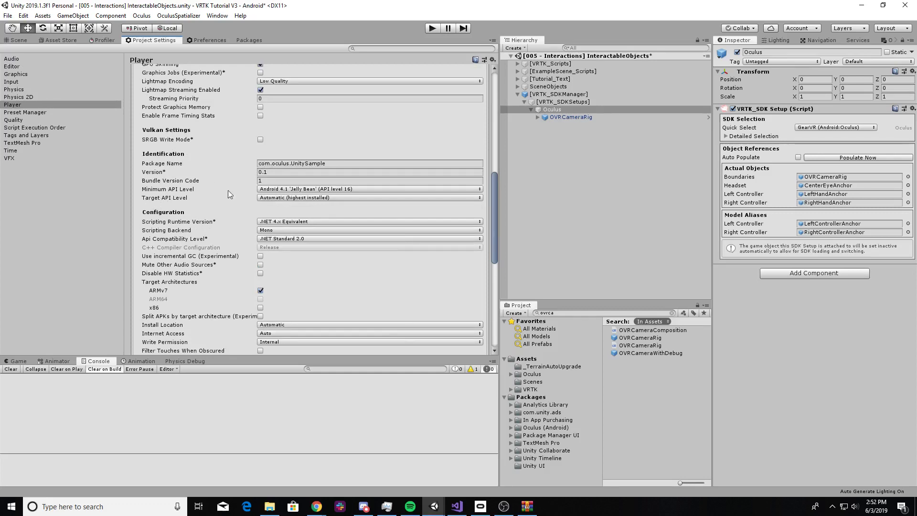
{"action": "left_click", "coordinate": [276, 190]}
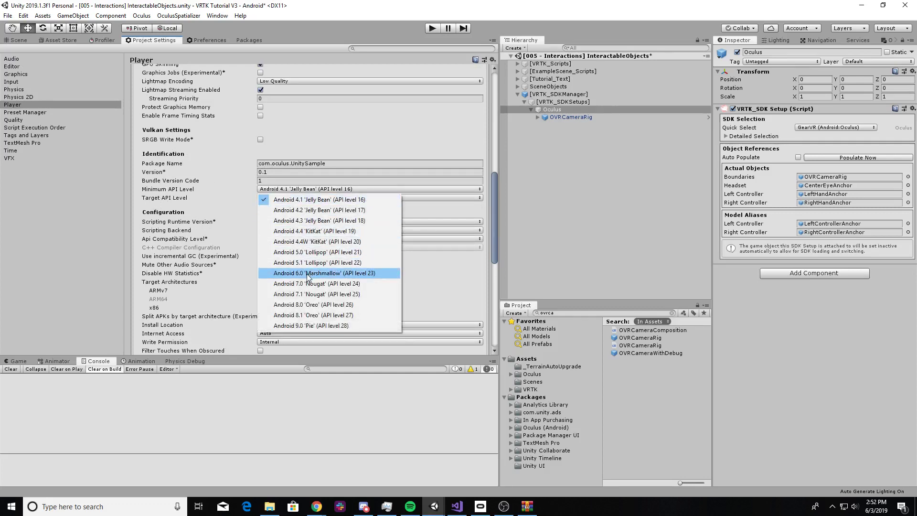
{"action": "left_click", "coordinate": [381, 272]}
{"action": "scroll", "coordinate": [280, 180], "scroll_direction": "down", "scroll_amount": 2}
{"action": "left_click", "coordinate": [276, 175]}
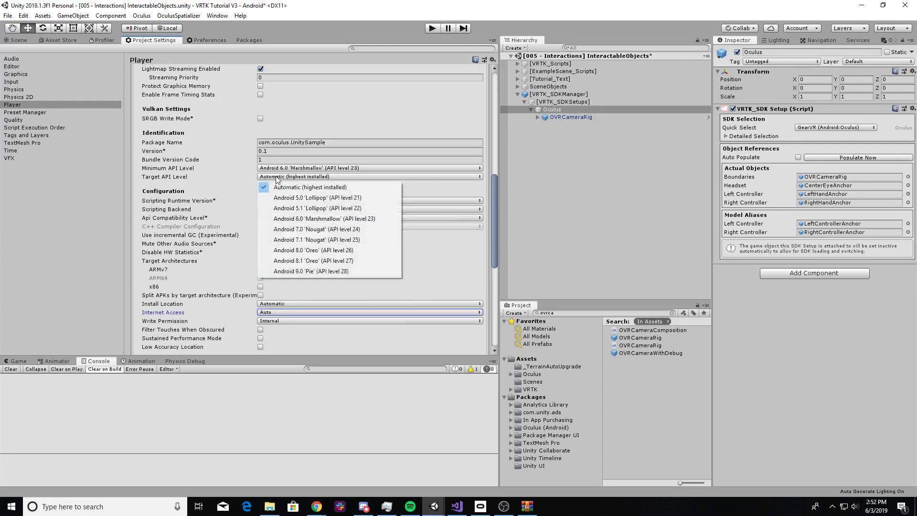
{"action": "left_click", "coordinate": [296, 218]}
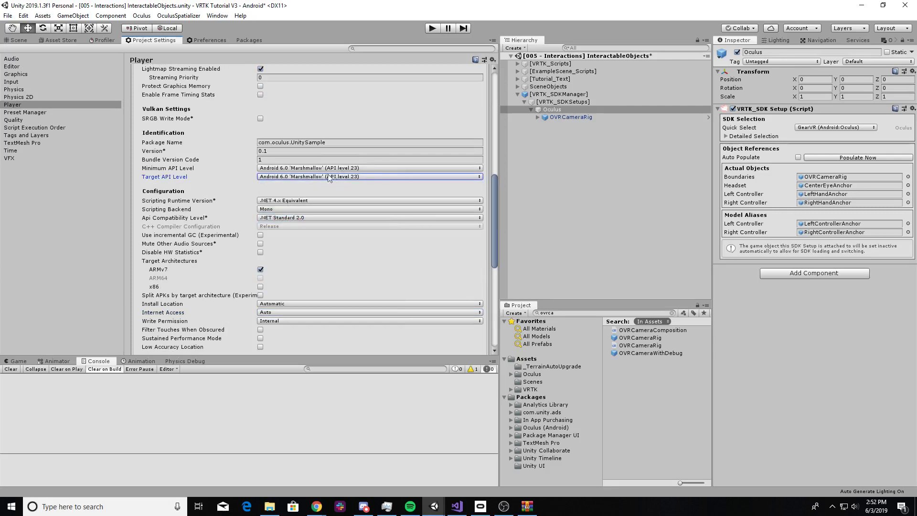
Step: Review the rendering, identification, configuration and optimization options in the Android player's Other Settings, then collapse the section
{"action": "scroll", "coordinate": [302, 176], "scroll_direction": "down", "scroll_amount": 6}
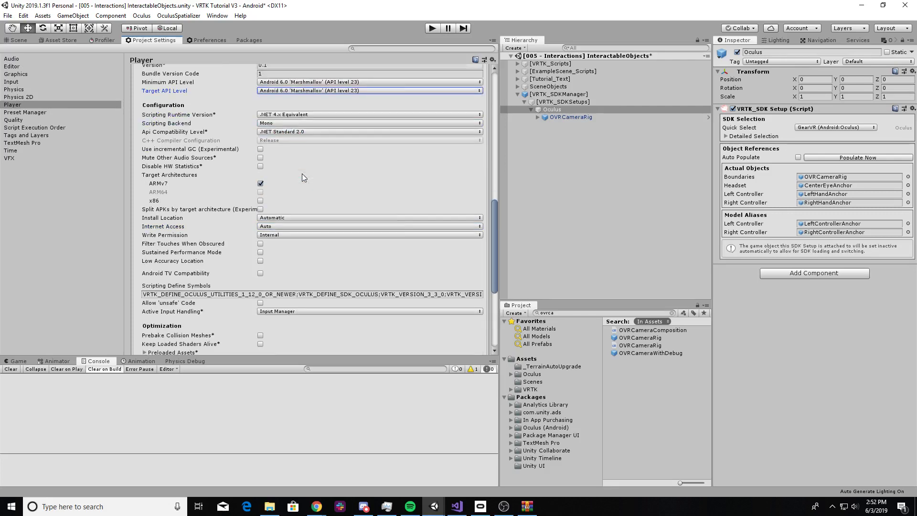
{"action": "scroll", "coordinate": [302, 174], "scroll_direction": "down", "scroll_amount": 3}
{"action": "scroll", "coordinate": [300, 188], "scroll_direction": "up", "scroll_amount": 20}
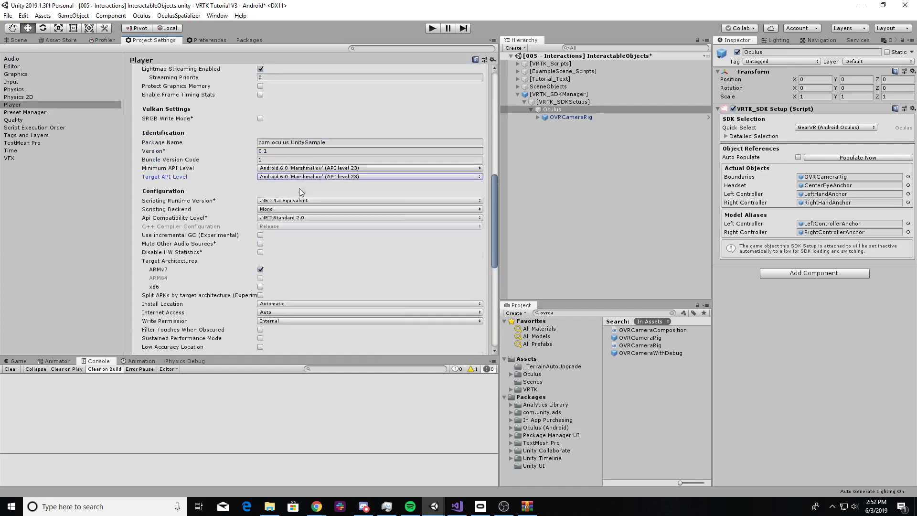
{"action": "scroll", "coordinate": [281, 189], "scroll_direction": "down", "scroll_amount": 2}
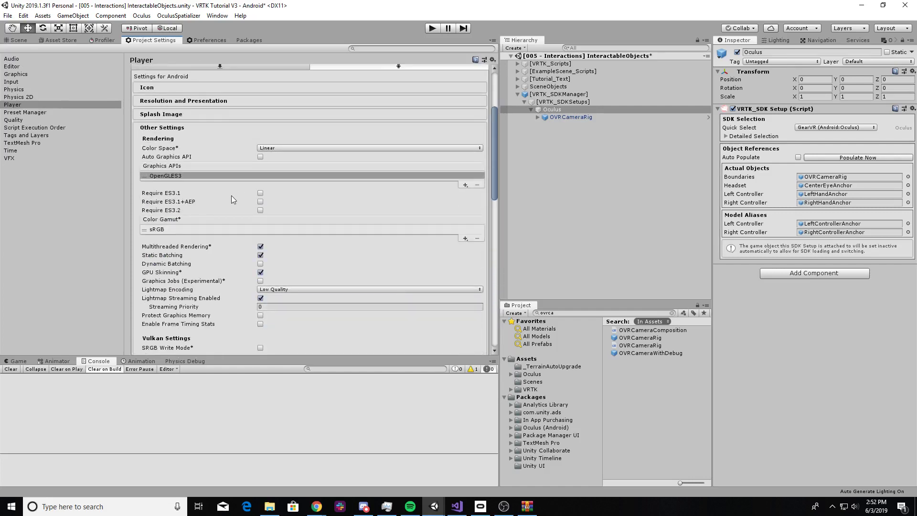
{"action": "scroll", "coordinate": [244, 193], "scroll_direction": "up", "scroll_amount": 1}
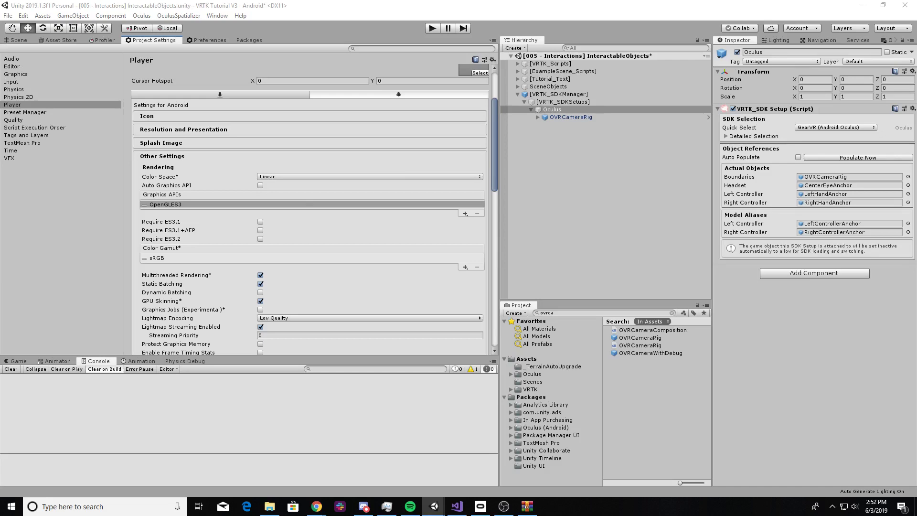
{"action": "scroll", "coordinate": [495, 194], "scroll_direction": "down", "scroll_amount": 3}
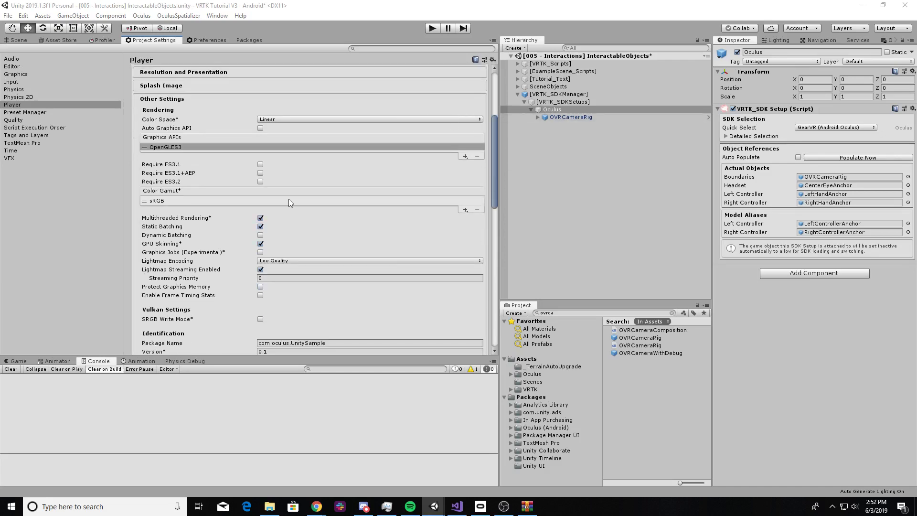
{"action": "scroll", "coordinate": [245, 170], "scroll_direction": "down", "scroll_amount": 10}
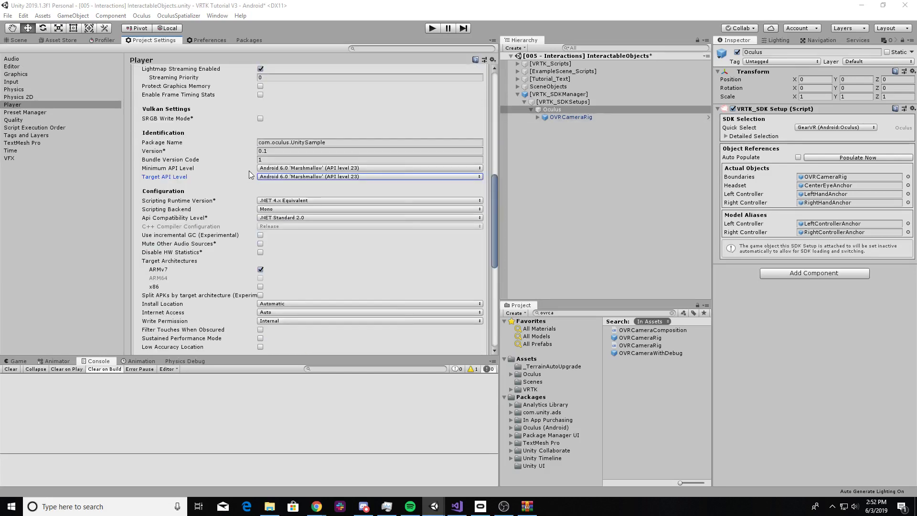
{"action": "scroll", "coordinate": [320, 289], "scroll_direction": "down", "scroll_amount": 6}
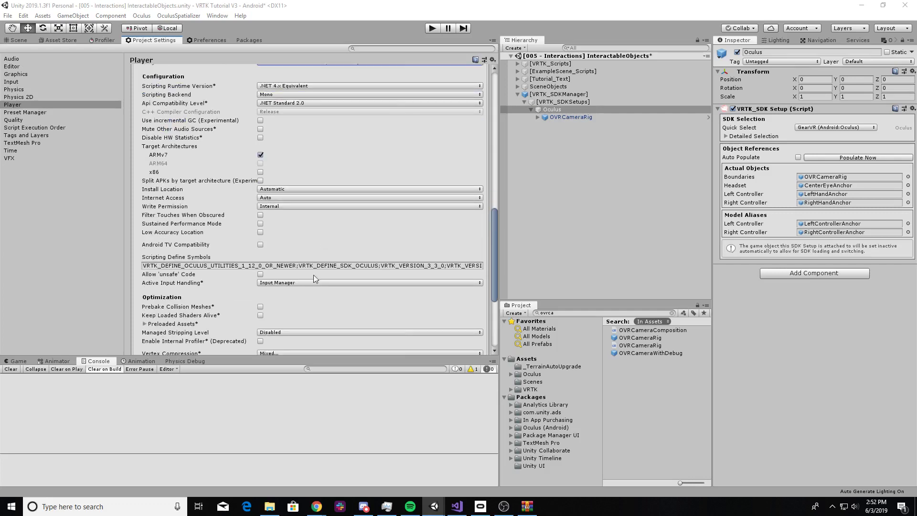
{"action": "scroll", "coordinate": [313, 232], "scroll_direction": "down", "scroll_amount": 6}
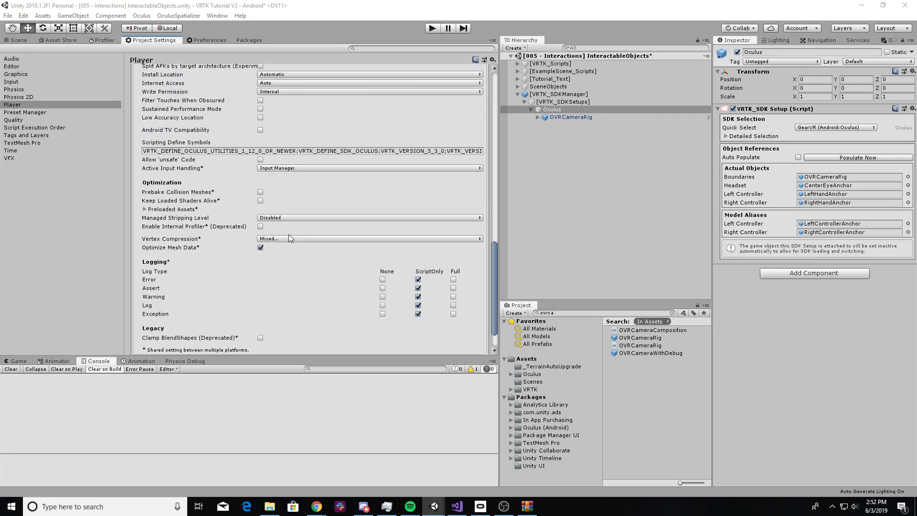
{"action": "scroll", "coordinate": [288, 236], "scroll_direction": "down", "scroll_amount": 2}
{"action": "scroll", "coordinate": [286, 246], "scroll_direction": "up", "scroll_amount": 20}
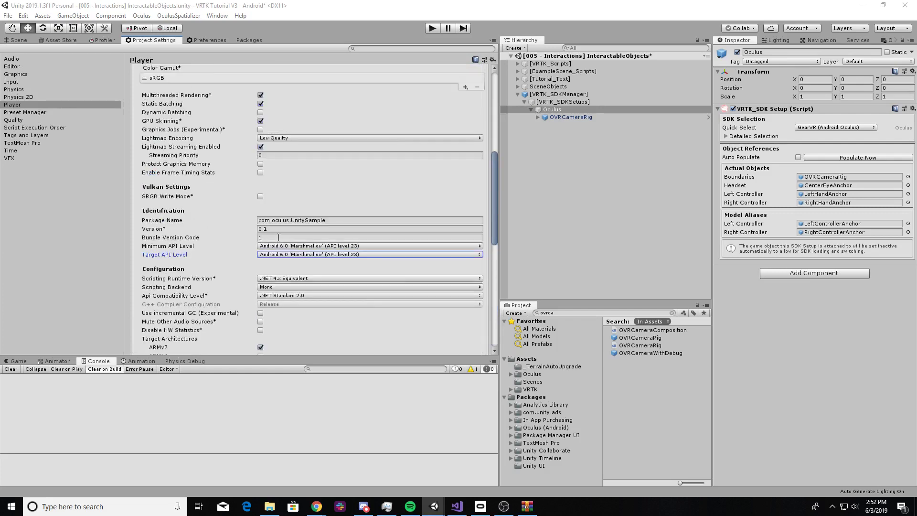
{"action": "scroll", "coordinate": [229, 153], "scroll_direction": "up", "scroll_amount": 2}
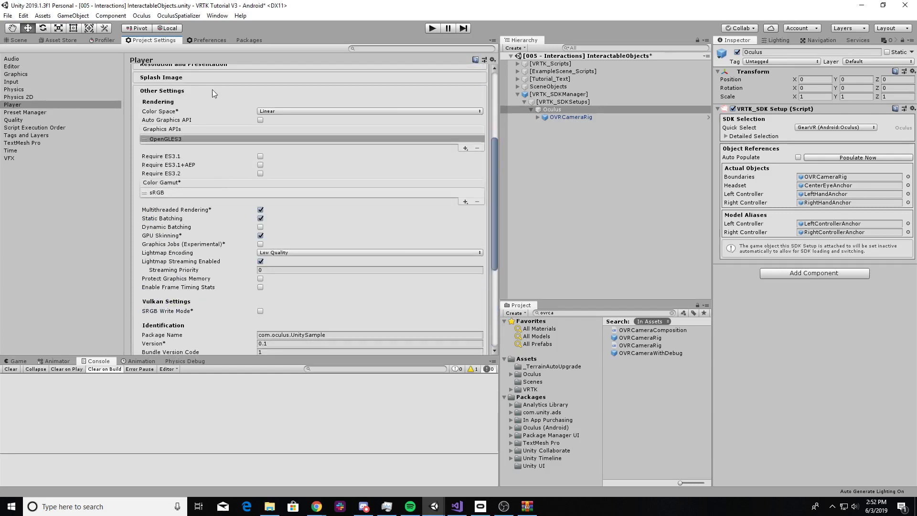
{"action": "left_click", "coordinate": [212, 90]}
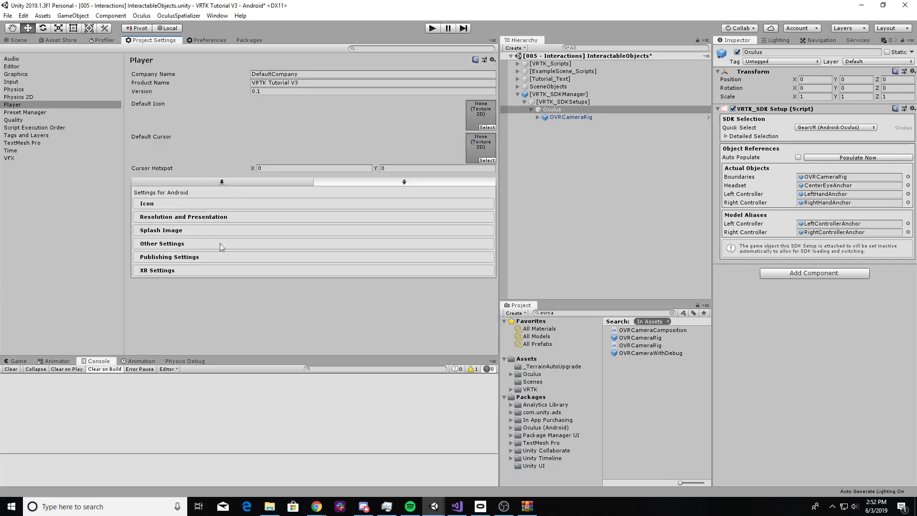
Step: Return to the Scene view, collapse [VRTK_SDKManager] and move [VRTK_Scripts] below it in the scene hierarchy
{"action": "left_click", "coordinate": [18, 40]}
{"action": "right_click_drag", "start_coordinate": [258, 143], "coordinate": [306, 151]}
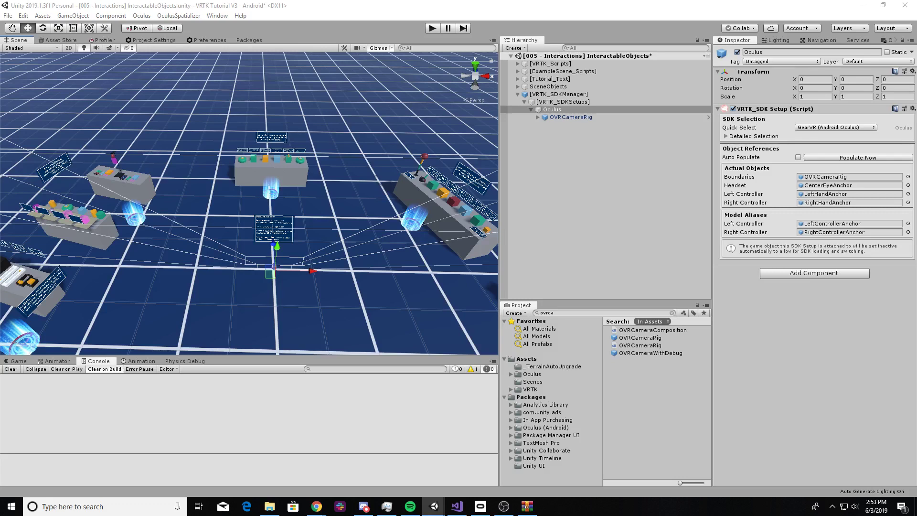
{"action": "left_click", "coordinate": [524, 102]}
{"action": "left_click", "coordinate": [518, 94]}
{"action": "left_click_drag", "start_coordinate": [549, 64], "coordinate": [543, 99]}
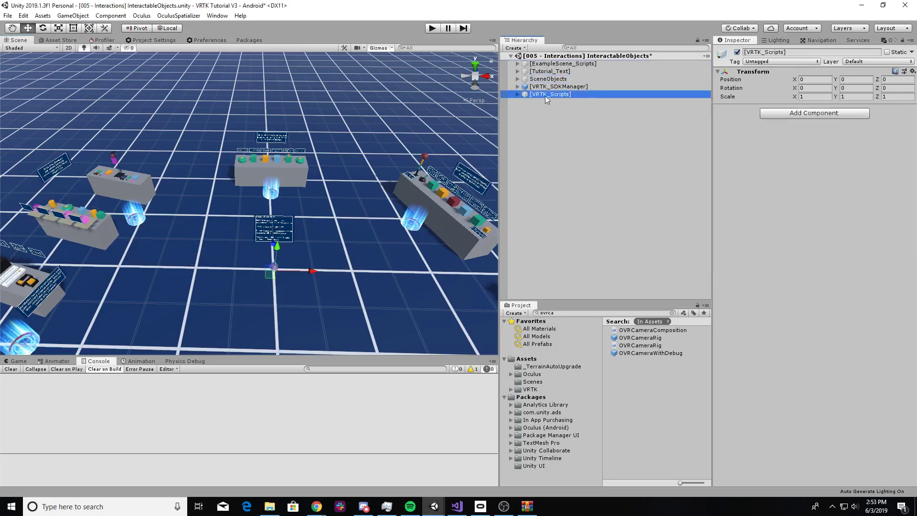
Step: Examine the left and right controller script aliases and their basic hand objects under [VRTK_Scripts], then collapse the group
{"action": "left_click", "coordinate": [518, 94]}
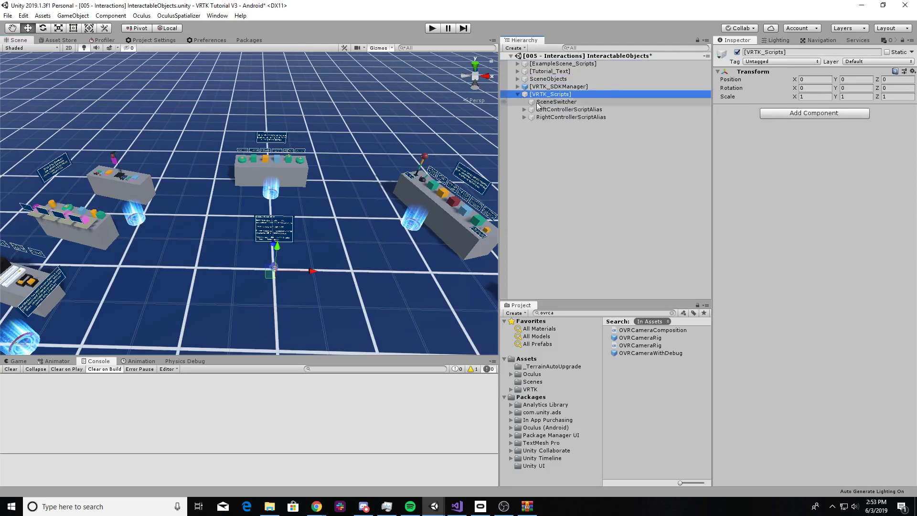
{"action": "right_click_drag", "start_coordinate": [272, 185], "coordinate": [283, 189]}
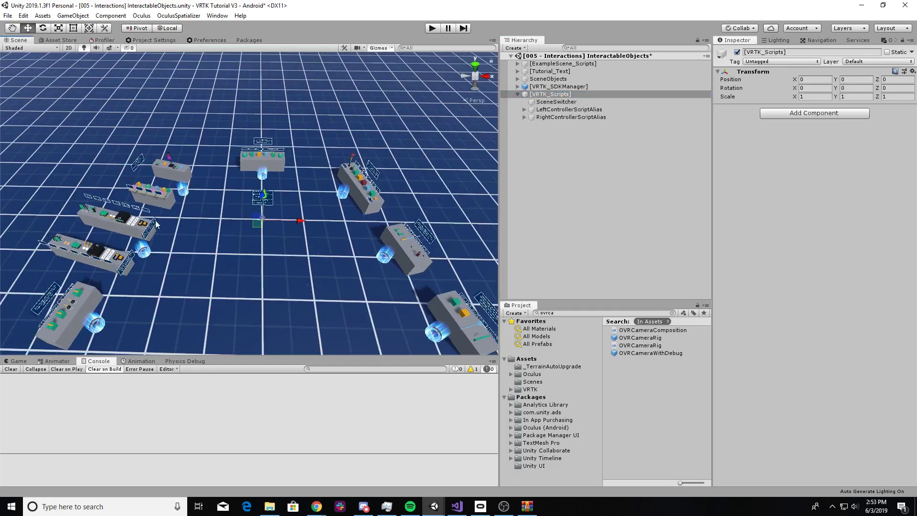
{"action": "right_click_drag", "start_coordinate": [183, 191], "coordinate": [115, 232]}
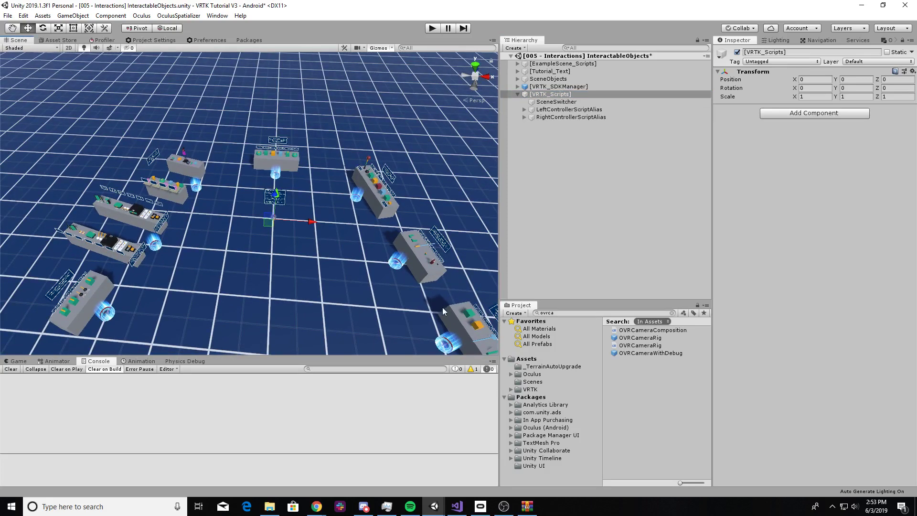
{"action": "right_click_drag", "start_coordinate": [385, 249], "coordinate": [406, 239]}
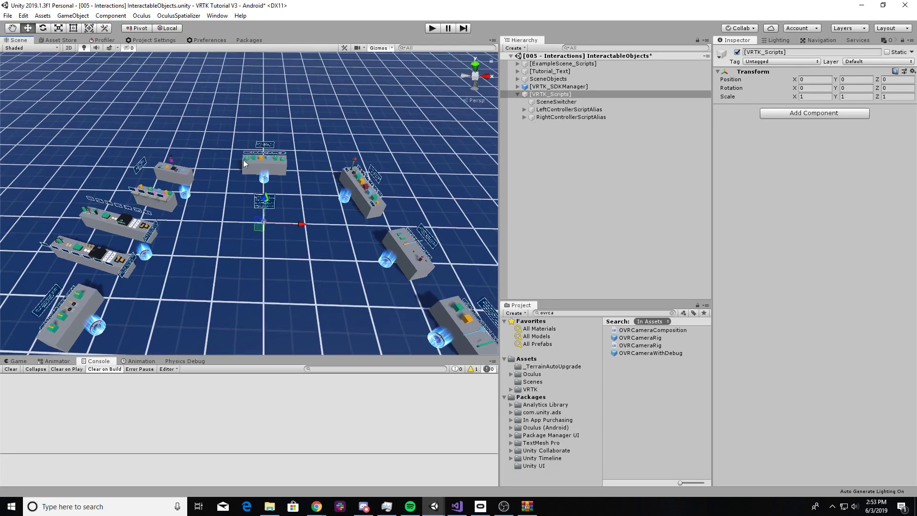
{"action": "left_click", "coordinate": [520, 111]}
{"action": "left_click", "coordinate": [525, 110]}
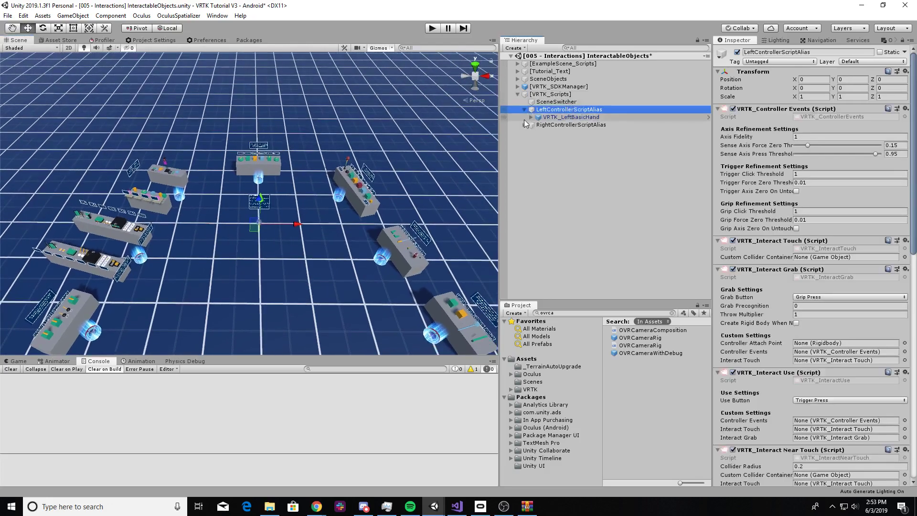
{"action": "left_click", "coordinate": [524, 125]}
{"action": "left_click", "coordinate": [581, 131]}
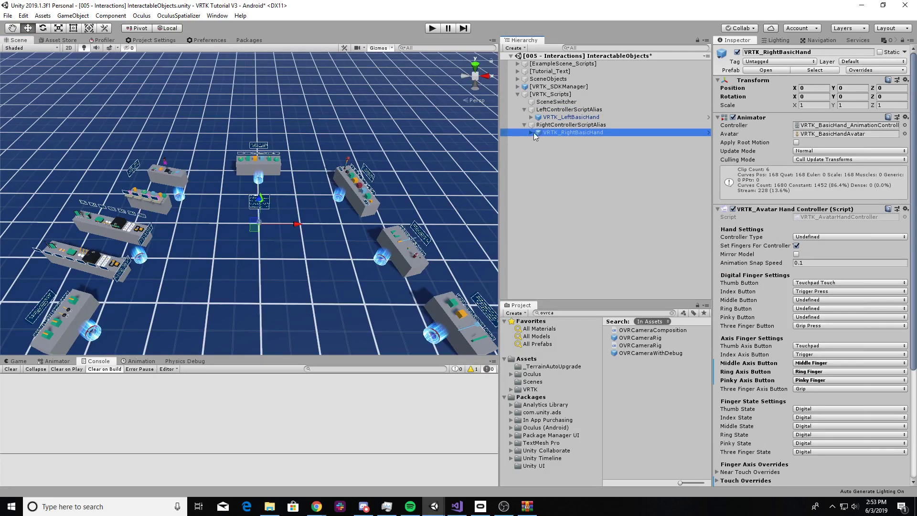
{"action": "left_click", "coordinate": [530, 117]}
{"action": "left_click", "coordinate": [533, 156]}
{"action": "left_click", "coordinate": [532, 156]}
{"action": "left_click", "coordinate": [531, 117]}
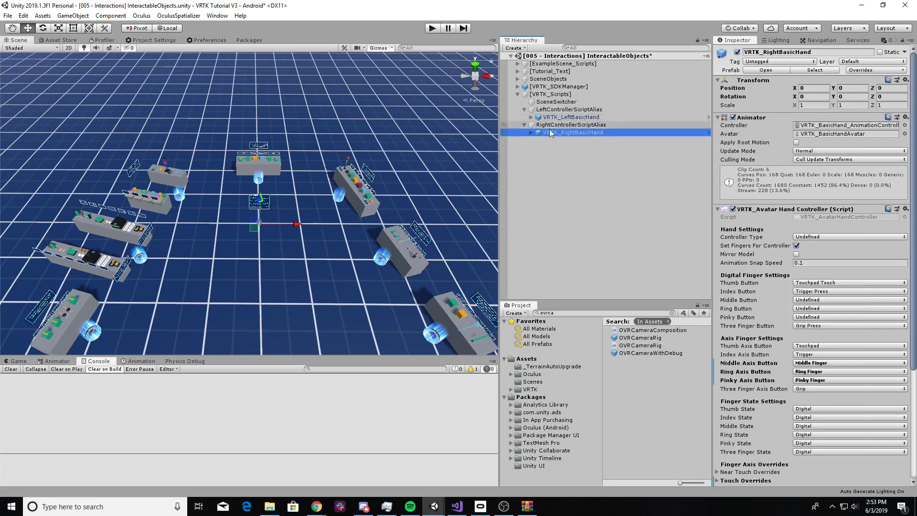
{"action": "left_click", "coordinate": [525, 109]}
{"action": "left_click", "coordinate": [524, 118]}
{"action": "mouse_move", "coordinate": [323, 190]}
{"action": "left_mouse_down", "text": "alt"}
{"action": "mouse_move", "coordinate": [300, 195]}
{"action": "mouse_move", "coordinate": [317, 184]}
{"action": "left_mouse_up", "text": "alt"}
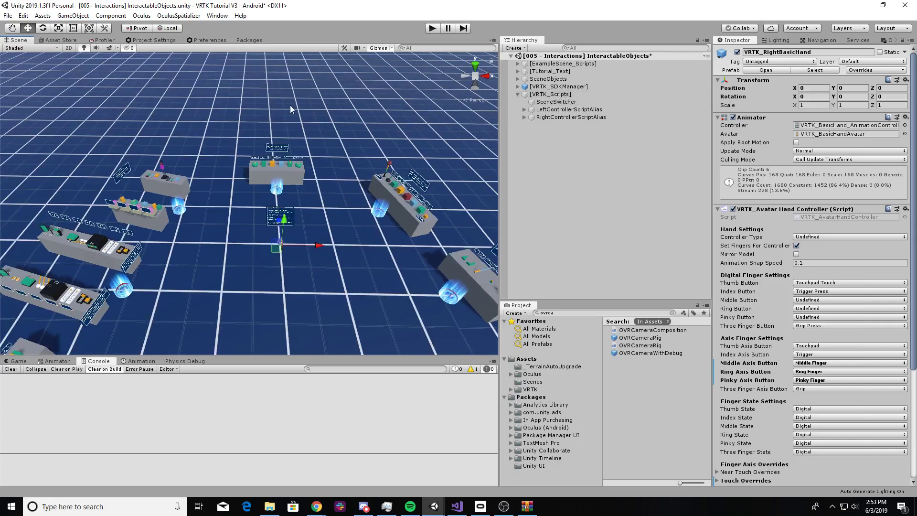
{"action": "left_click_drag", "start_coordinate": [294, 110], "coordinate": [287, 119], "text": "alt"}
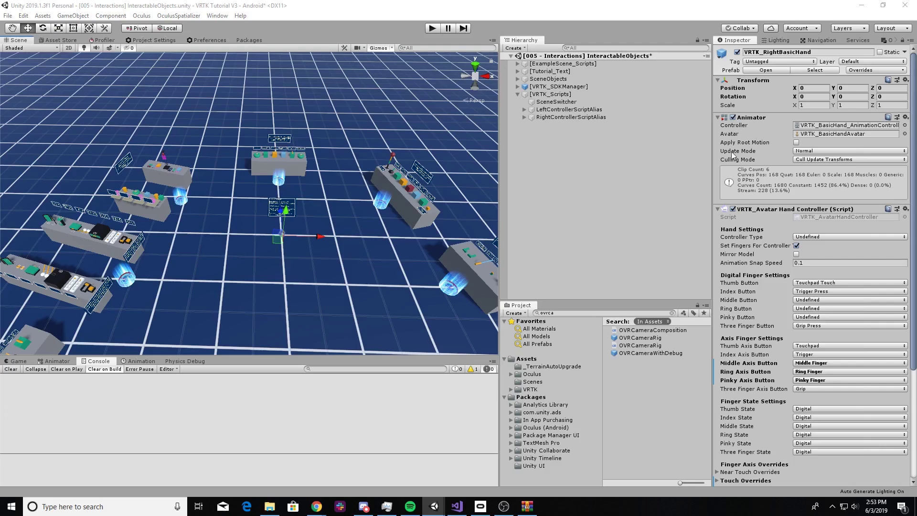
{"action": "left_click", "coordinate": [518, 94]}
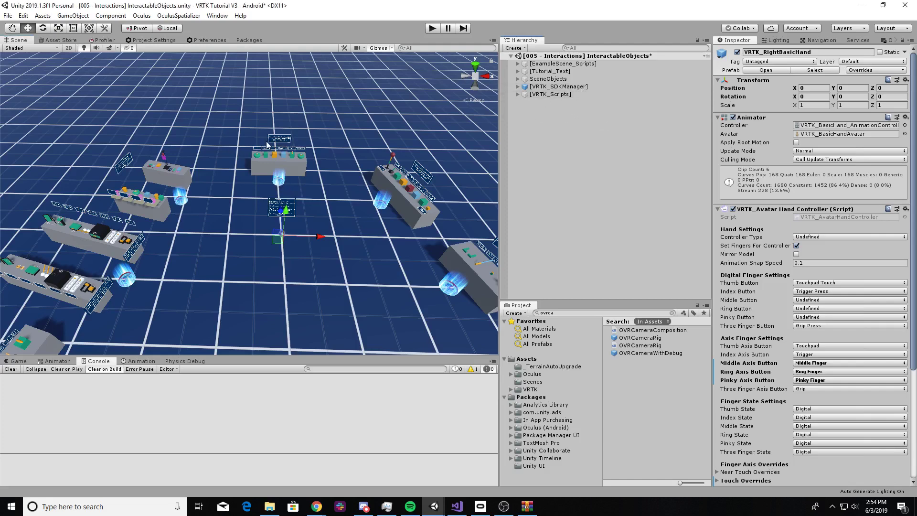
Step: Examine the scene's environment, mixed lighting and lightmapping settings together with the layout of the interactable object tables
{"action": "scroll", "coordinate": [273, 143], "scroll_direction": "down", "scroll_amount": 5, "text": "alt"}
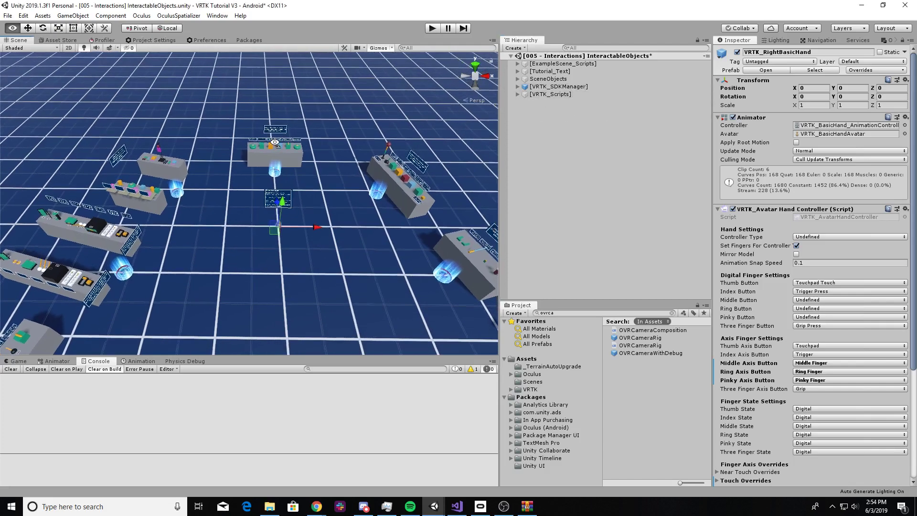
{"action": "scroll", "coordinate": [273, 150], "scroll_direction": "down", "scroll_amount": 1, "text": "alt"}
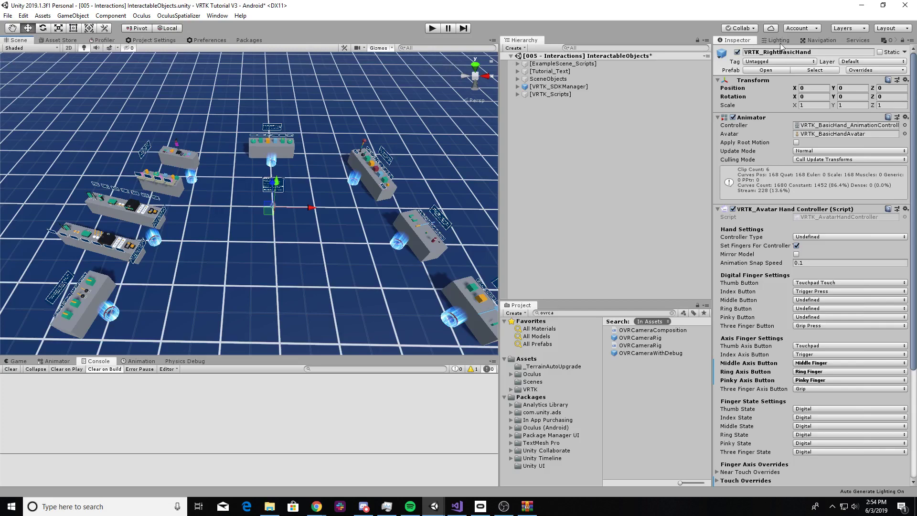
{"action": "left_click_drag", "start_coordinate": [311, 108], "coordinate": [309, 102], "text": "alt"}
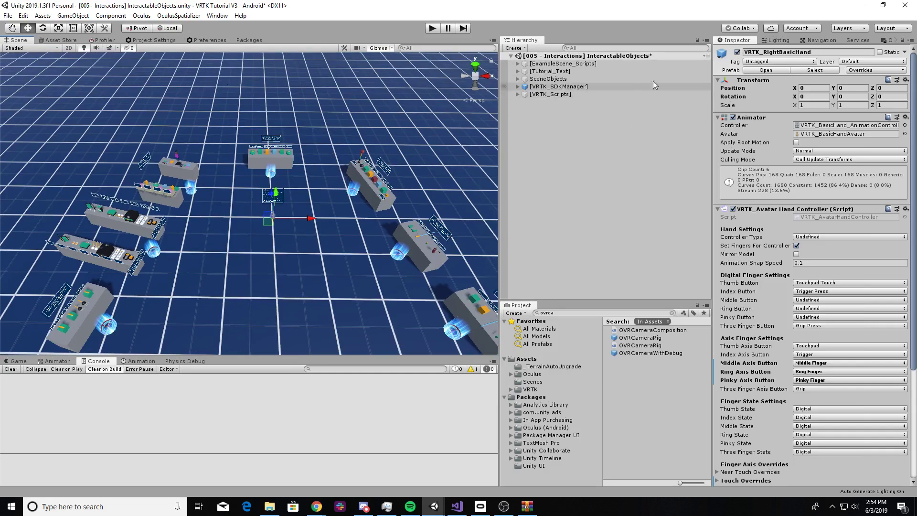
{"action": "left_click", "coordinate": [776, 40]}
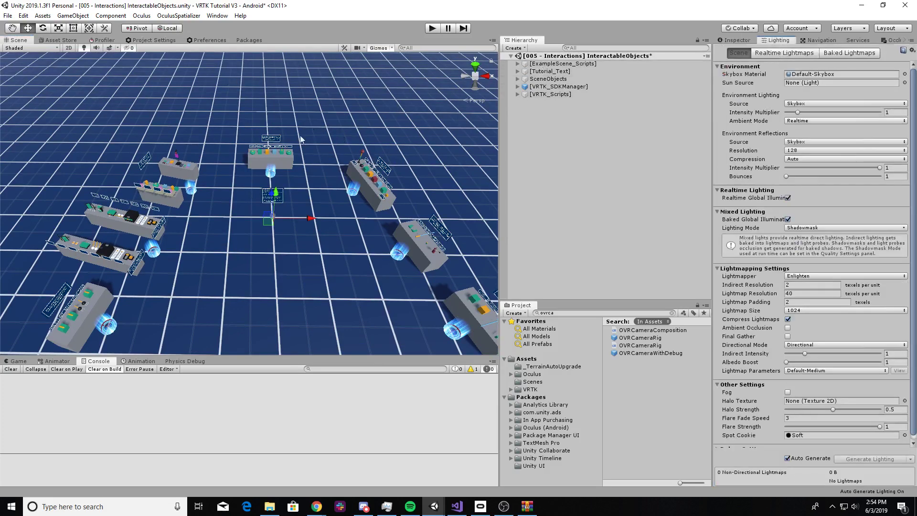
{"action": "scroll", "coordinate": [885, 392], "scroll_direction": "down", "scroll_amount": 1}
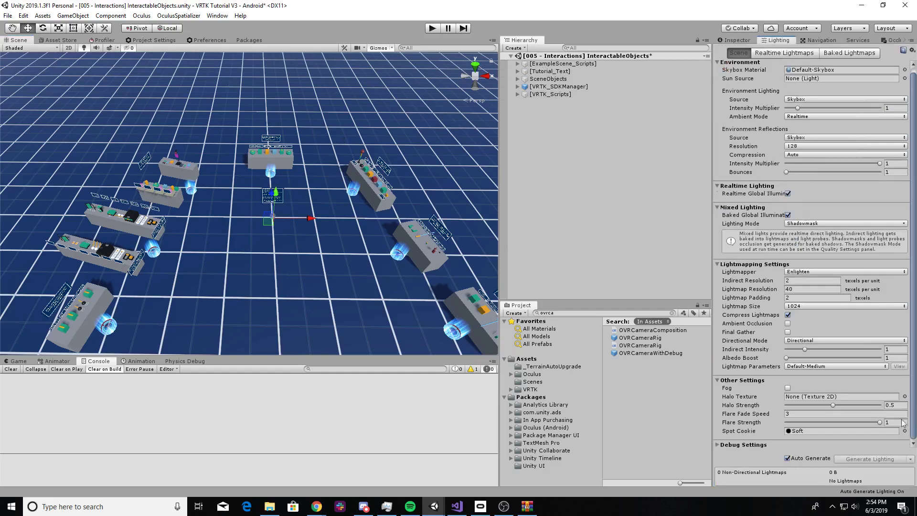
{"action": "right_click_drag", "start_coordinate": [219, 144], "coordinate": [217, 146]}
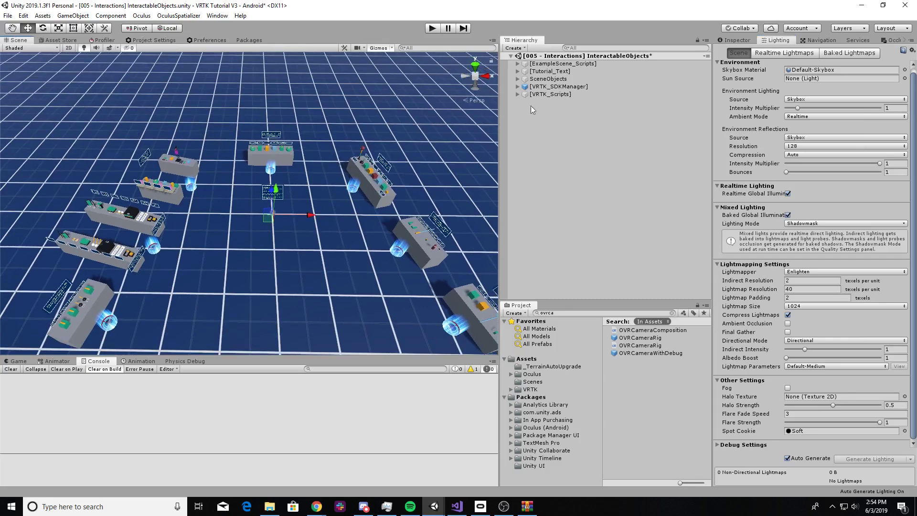
{"action": "right_click_drag", "start_coordinate": [307, 171], "coordinate": [305, 176]}
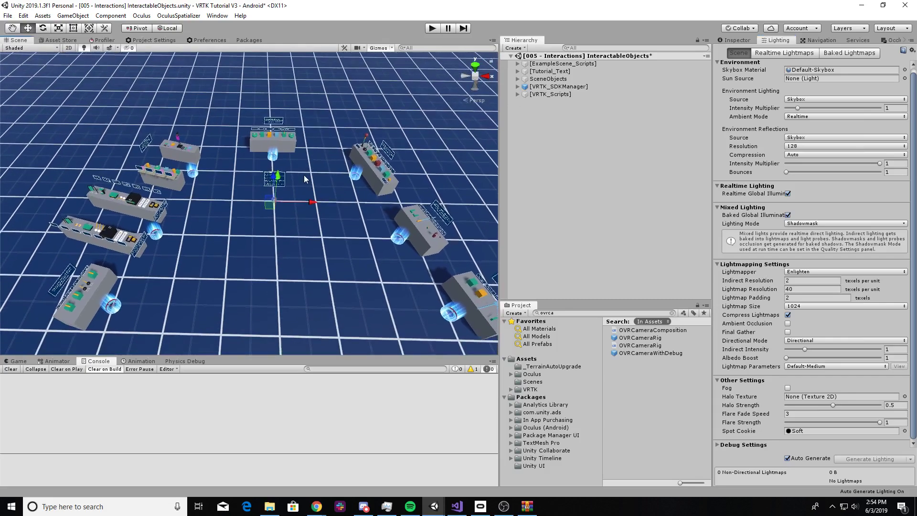
Step: Add the open InteractableObjects scene to the scenes in build in the Build Settings
{"action": "left_click", "coordinate": [6, 16]}
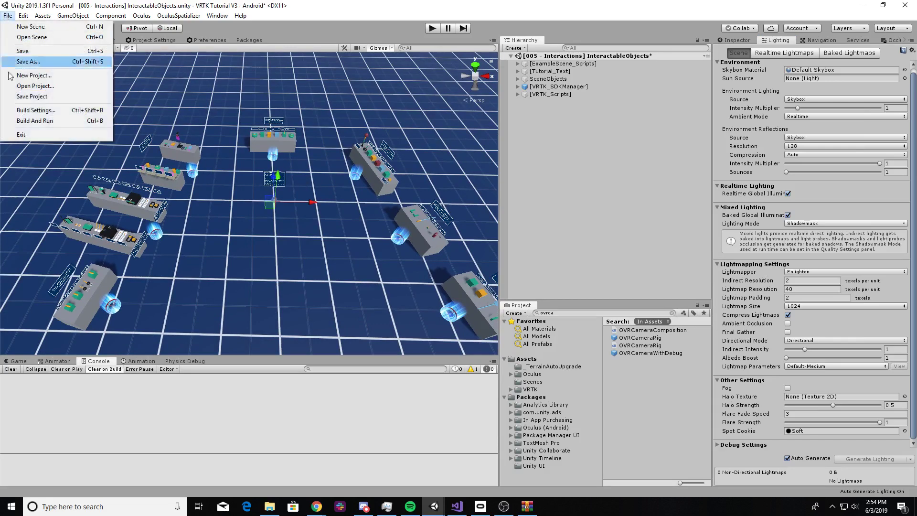
{"action": "left_click", "coordinate": [26, 111]}
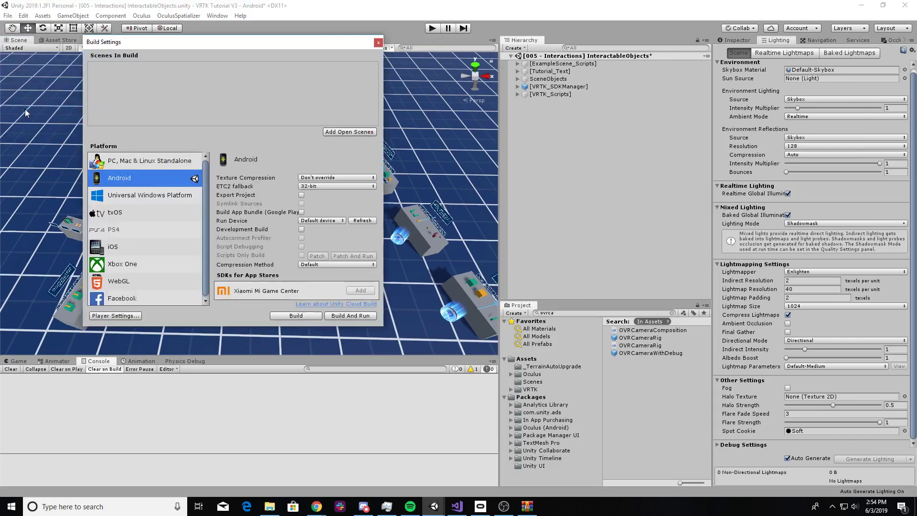
{"action": "left_click", "coordinate": [336, 132]}
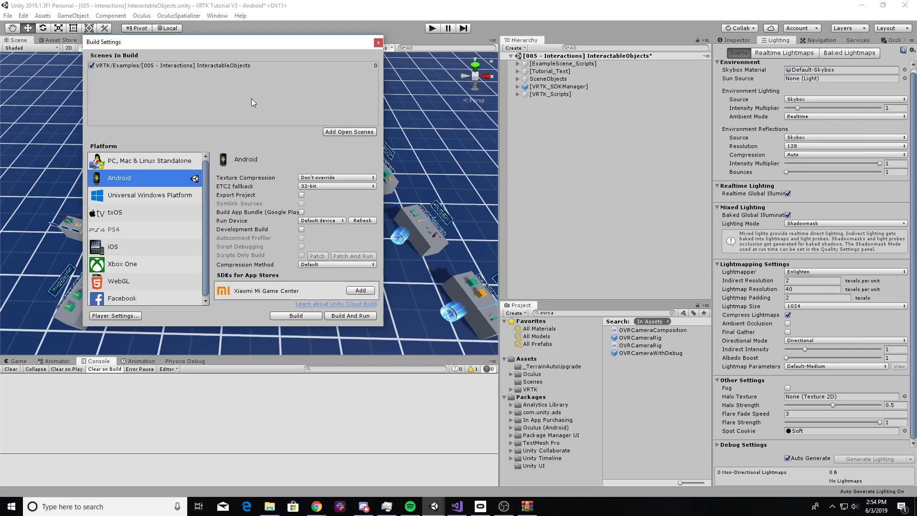
Step: Switch to a new Command Prompt window by running cmd, and place it beside the Build Settings window
{"action": "key", "text": "super+r"}
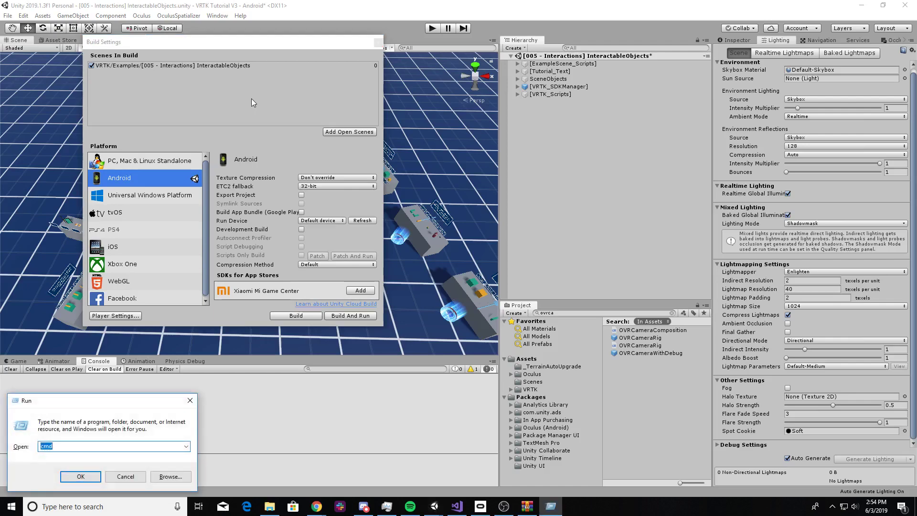
{"action": "type", "text": "cmd"}
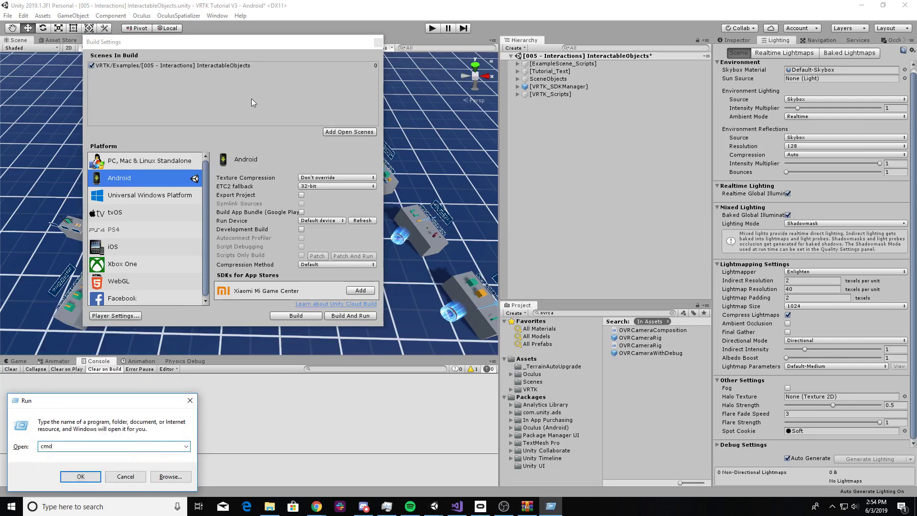
{"action": "key", "text": "Return"}
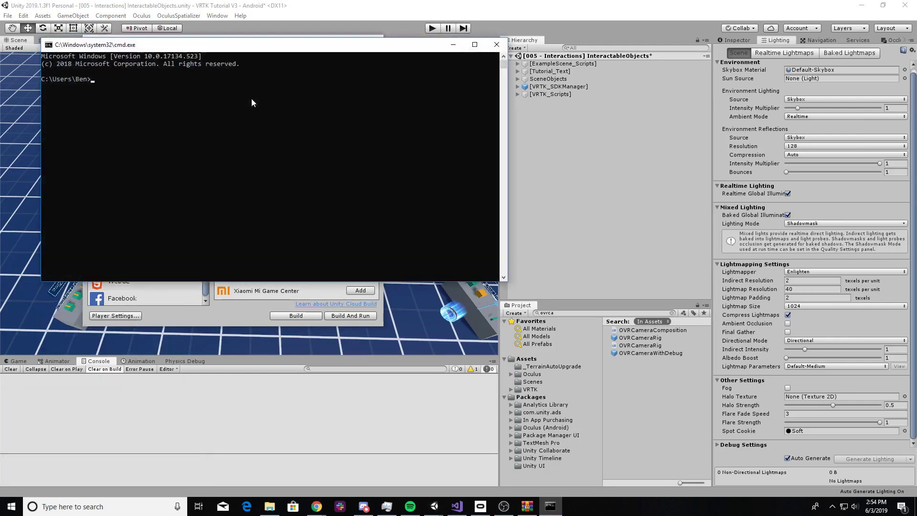
{"action": "left_click_drag", "start_coordinate": [267, 46], "coordinate": [611, 65]}
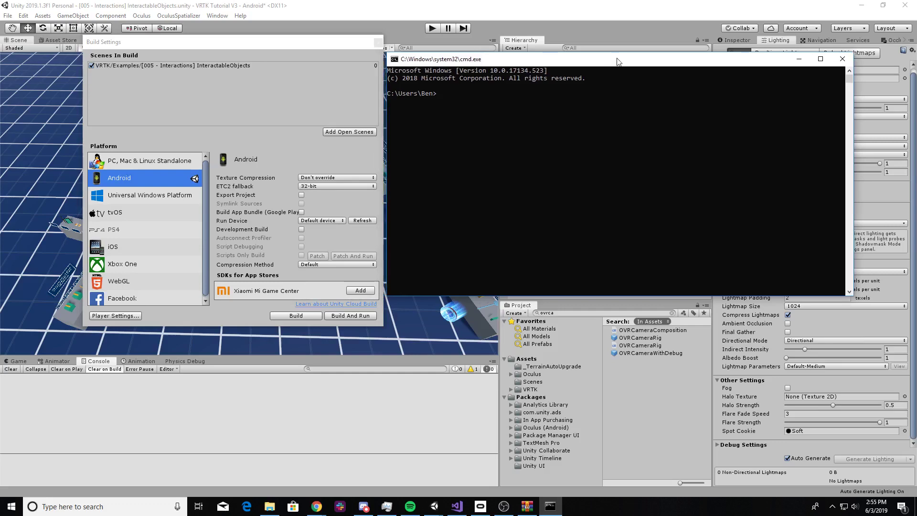
Step: List the attached Android devices with the command adb devices, check the headset's entry, and close the Command Prompt
{"action": "type", "text": "adb"}
{"action": "type", "text": "vice"}
{"action": "key", "text": "Return"}
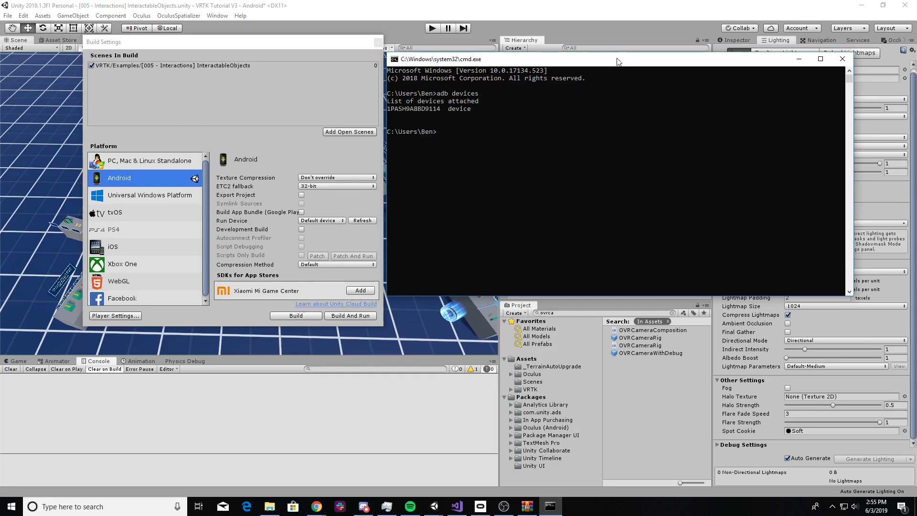
{"action": "double_click", "coordinate": [416, 109]}
{"action": "left_click", "coordinate": [423, 109]}
{"action": "left_click", "coordinate": [843, 59]}
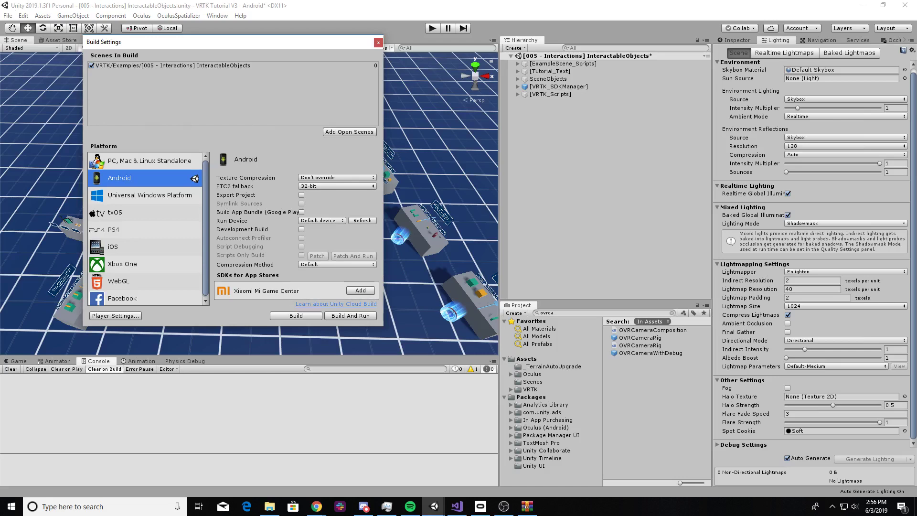
{"action": "key", "text": "alt+Tab"}
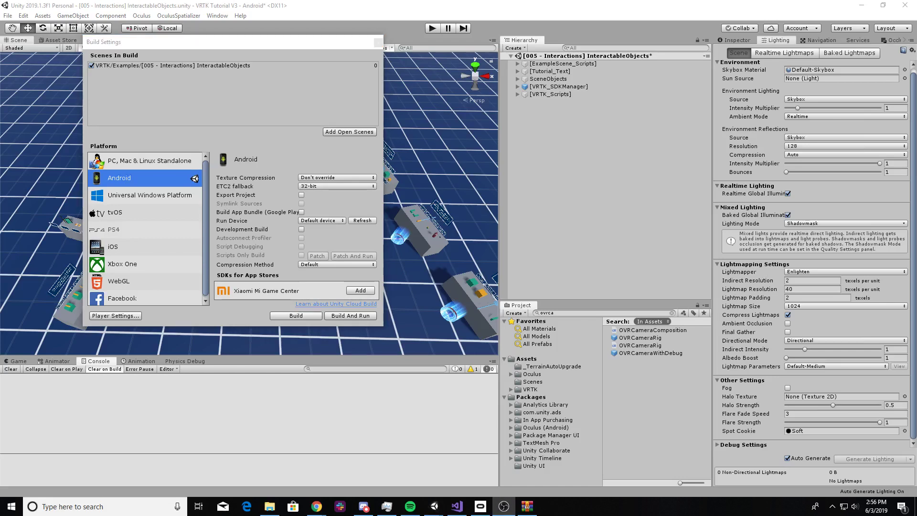